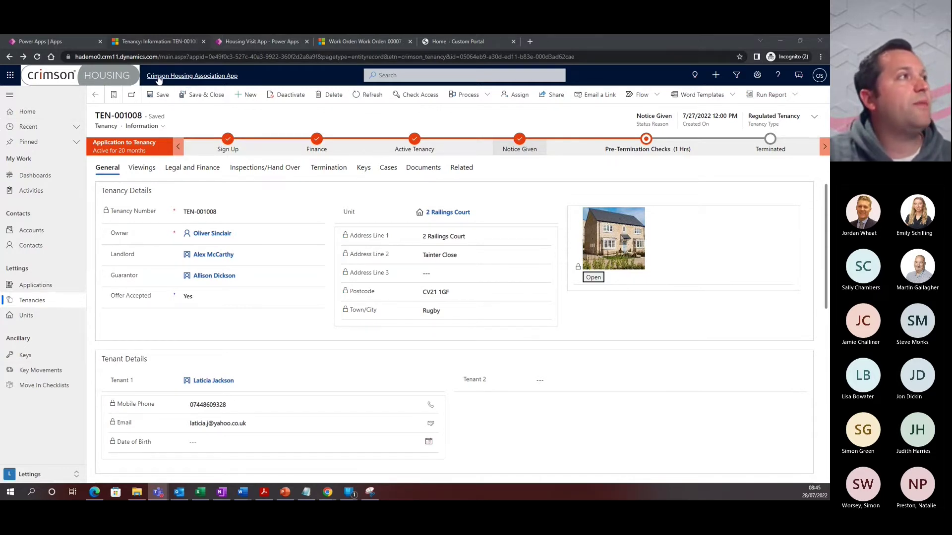
Switch to the Power Apps apps list with the Crimson Housing Association App
left_click(30, 41)
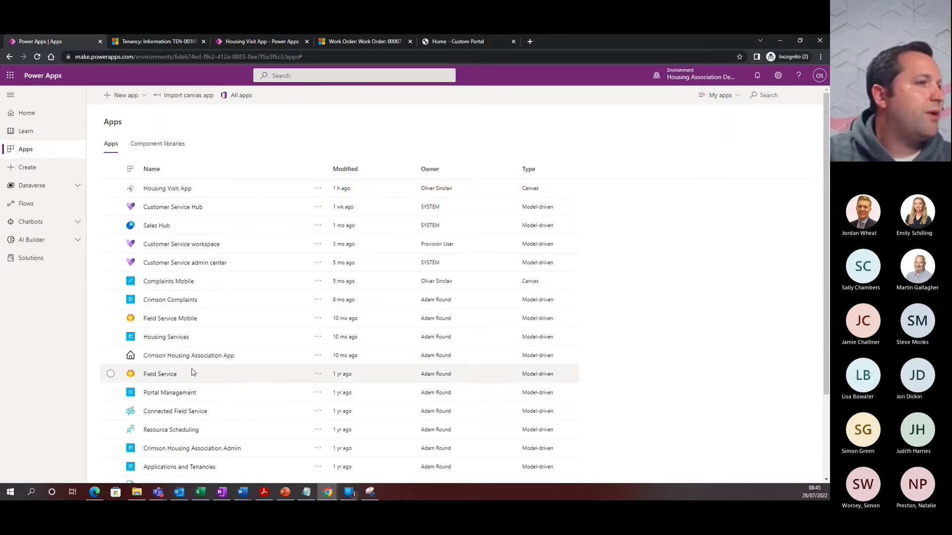
Scroll through the apps list, then return to the tenancy TEN-001008 record
scroll(195, 355, "down", 2)
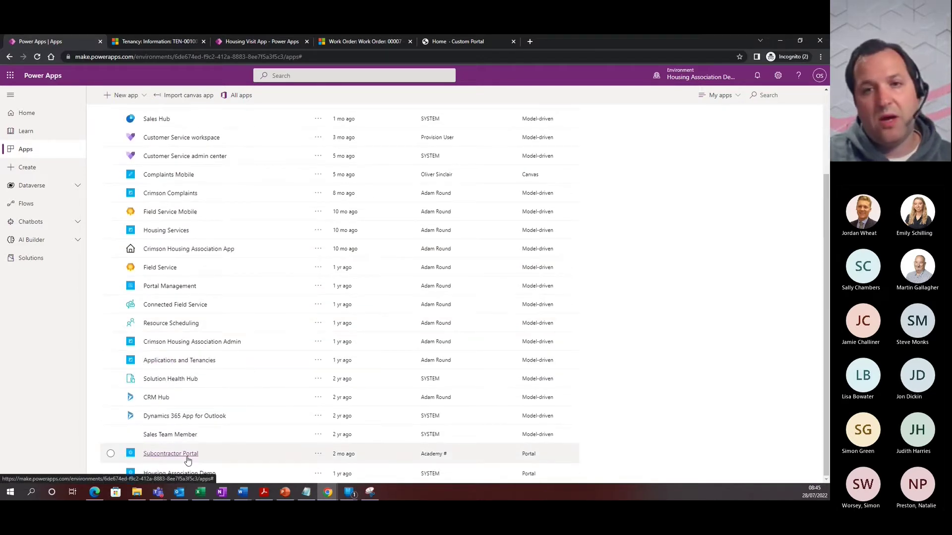
scroll(243, 292, "up", 3)
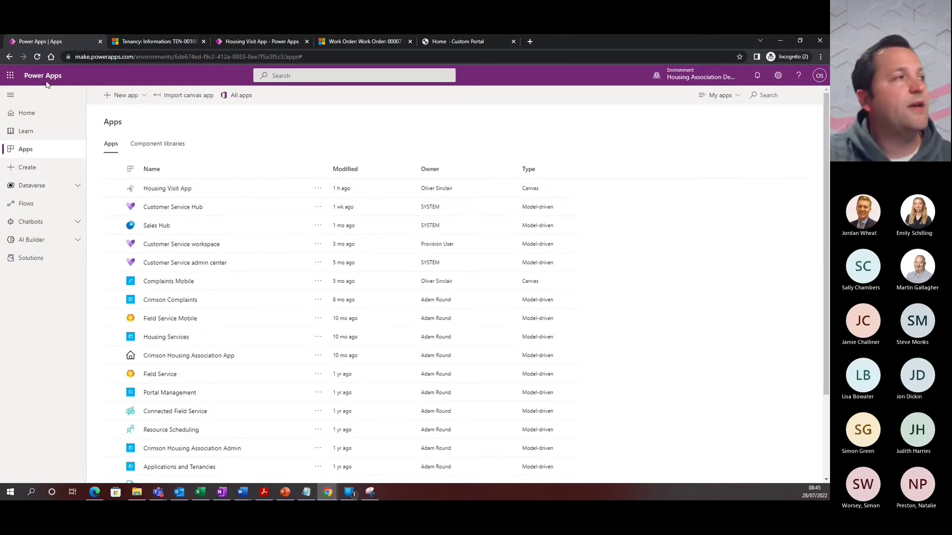
left_click(156, 42)
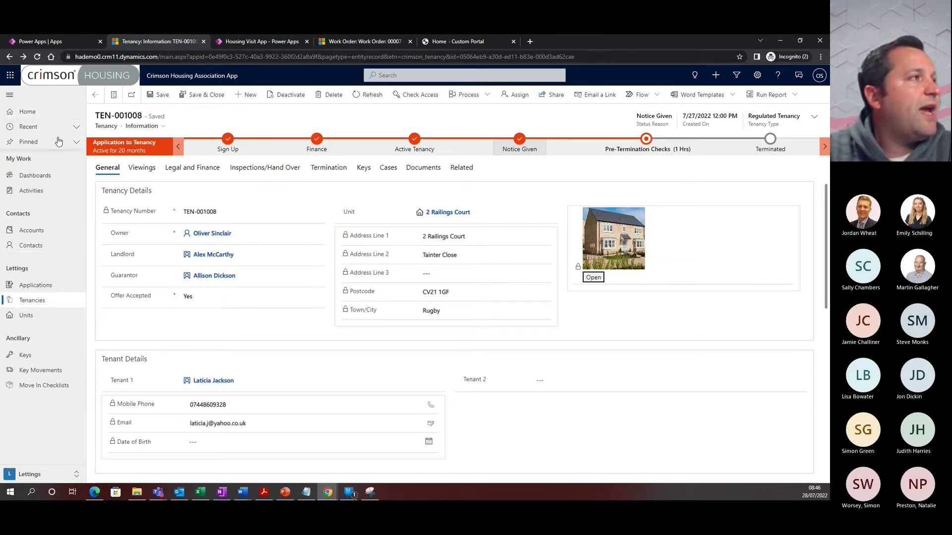
left_click(32, 476)
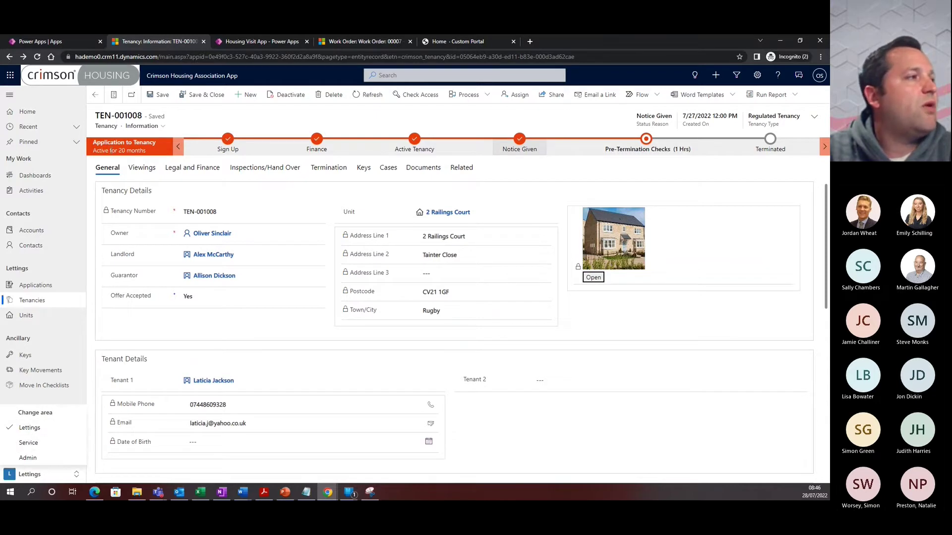
left_click(91, 404)
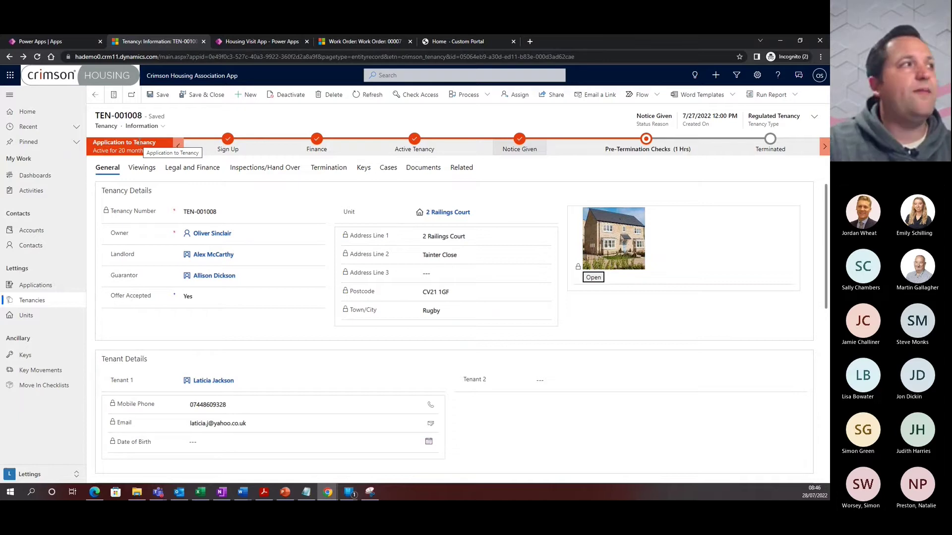
left_click(176, 149)
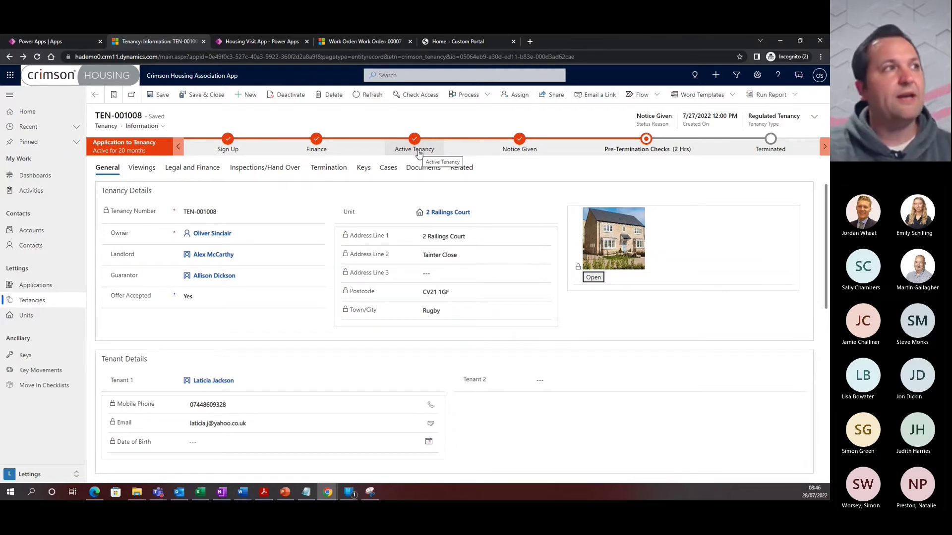
Review Notice Given, keeping Portal Request as termination method, then open Pre-Termination Checks
left_click(519, 155)
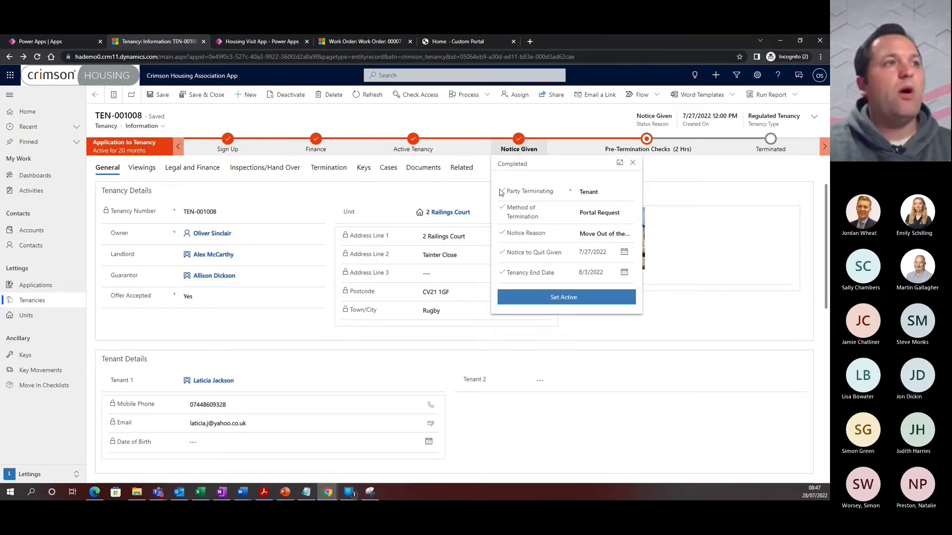
left_click(610, 216)
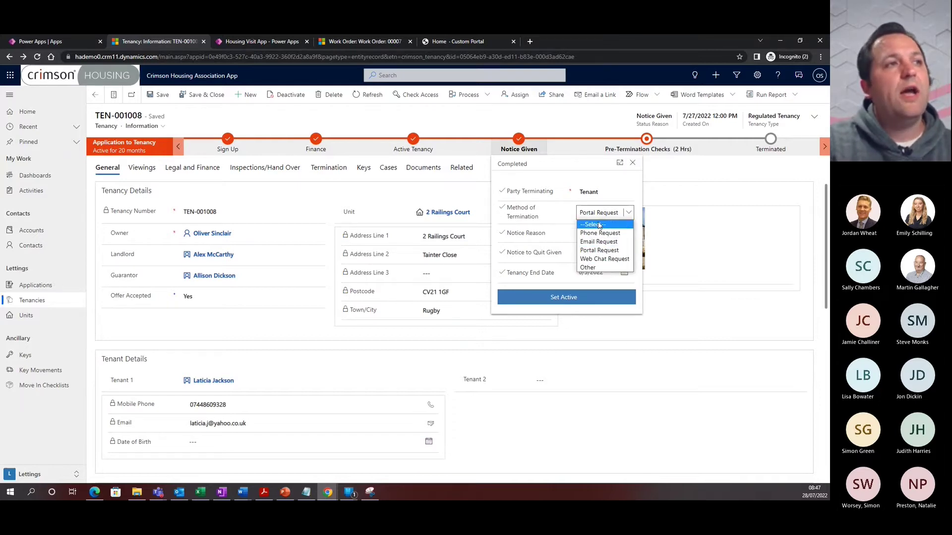
left_click(599, 250)
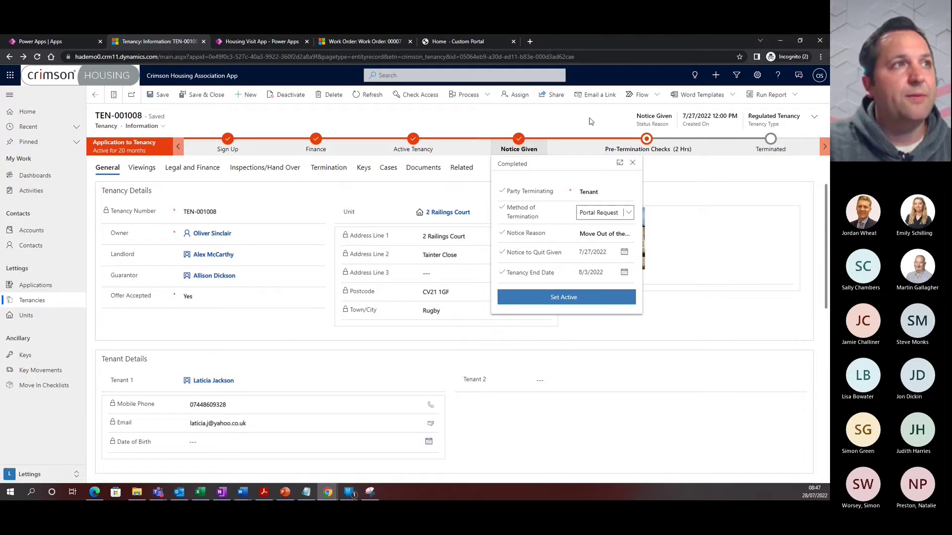
left_click(618, 149)
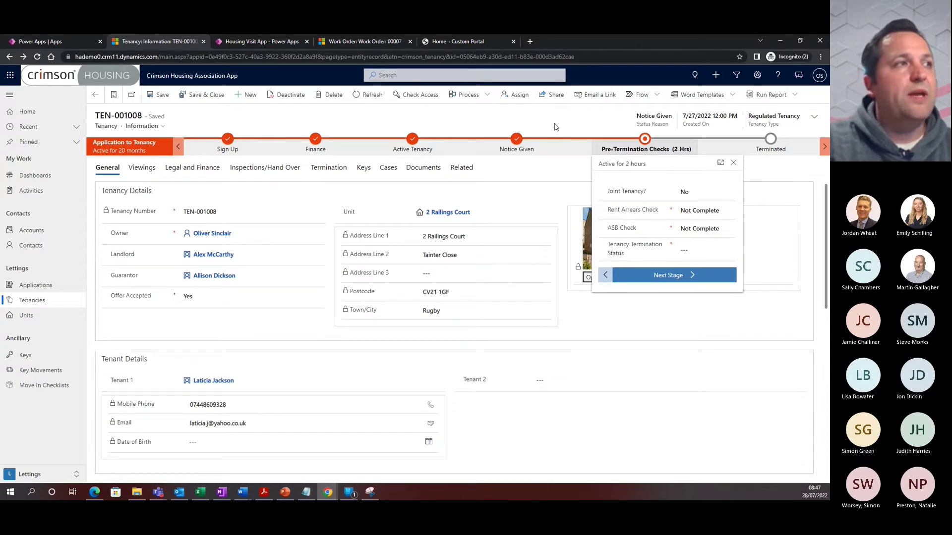
Set Rent Arrears Check and ASB Check to Complete and Tenancy Termination Status to Approved
left_click(710, 211)
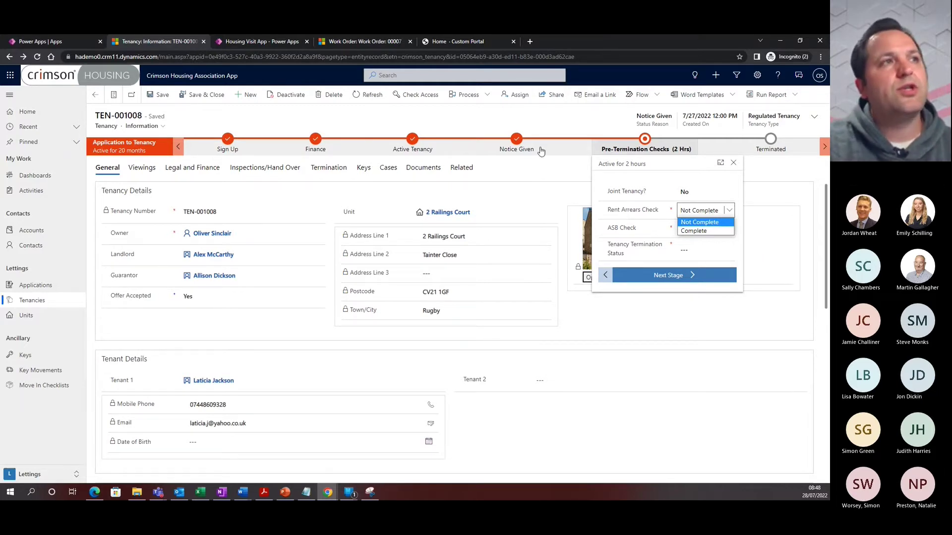
left_click(695, 231)
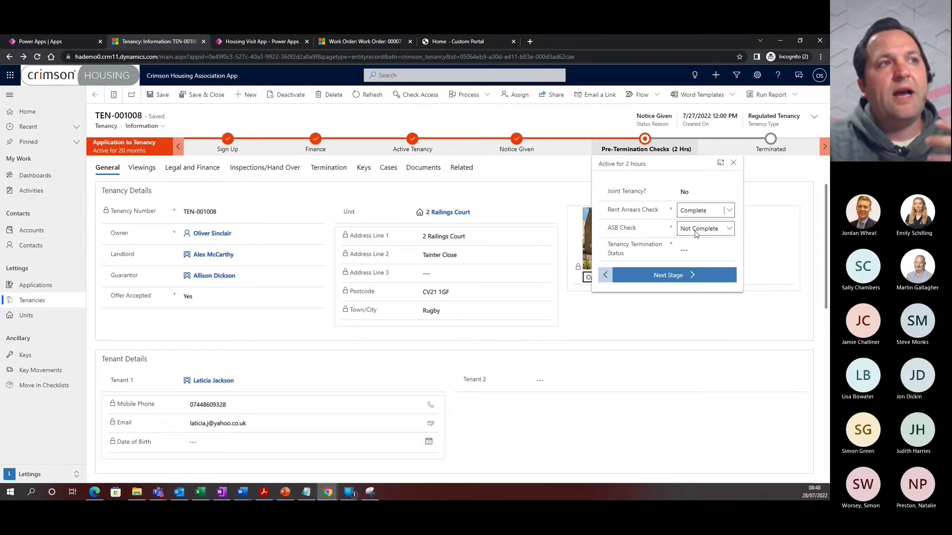
left_click(696, 229)
left_click(694, 249)
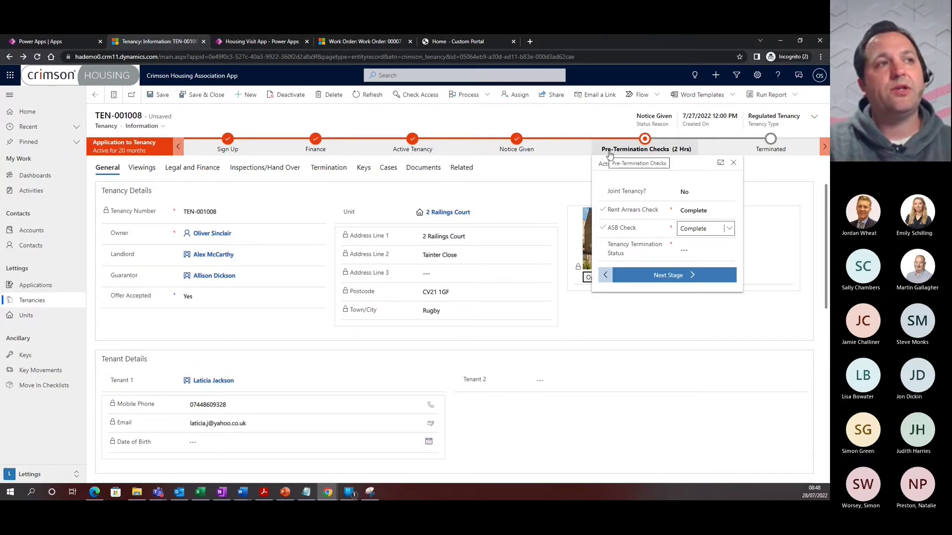
left_click(695, 251)
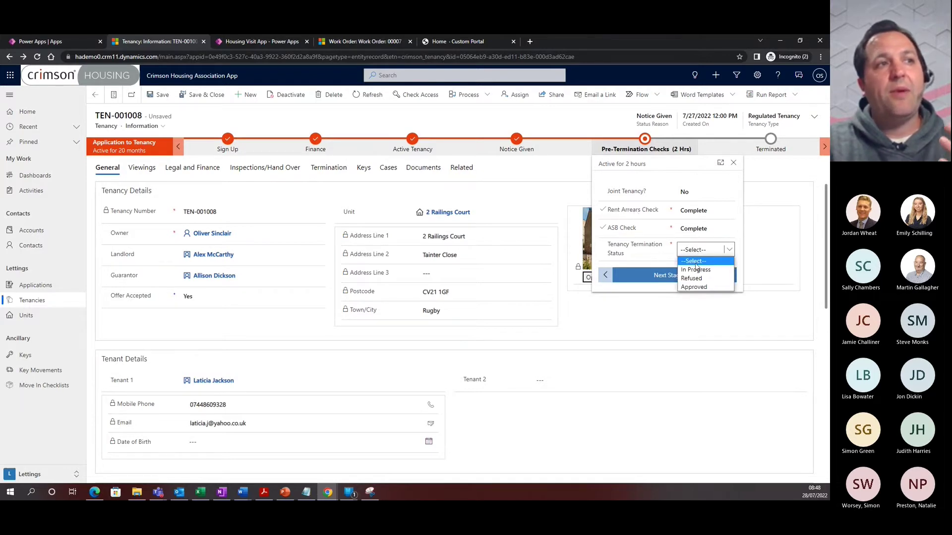
left_click(694, 288)
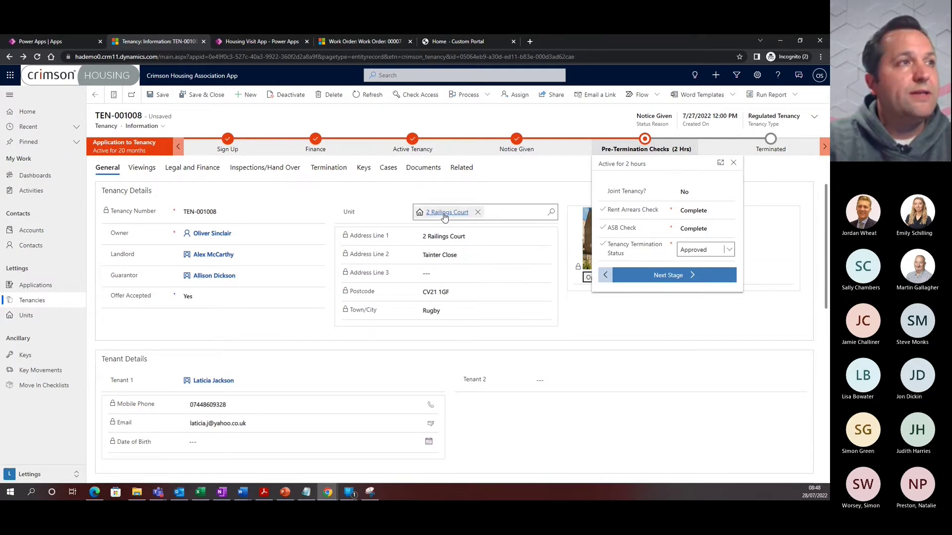
key("ctrl+s")
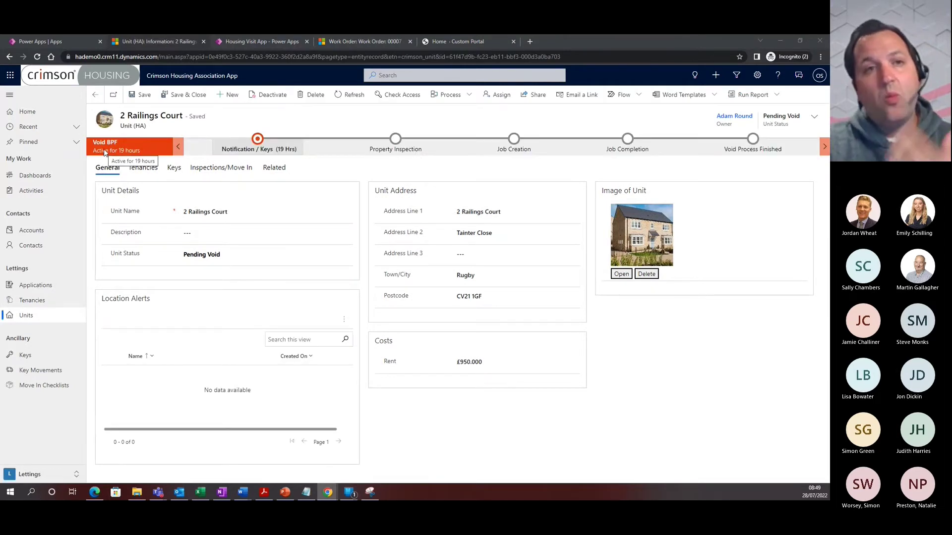
left_click(256, 151)
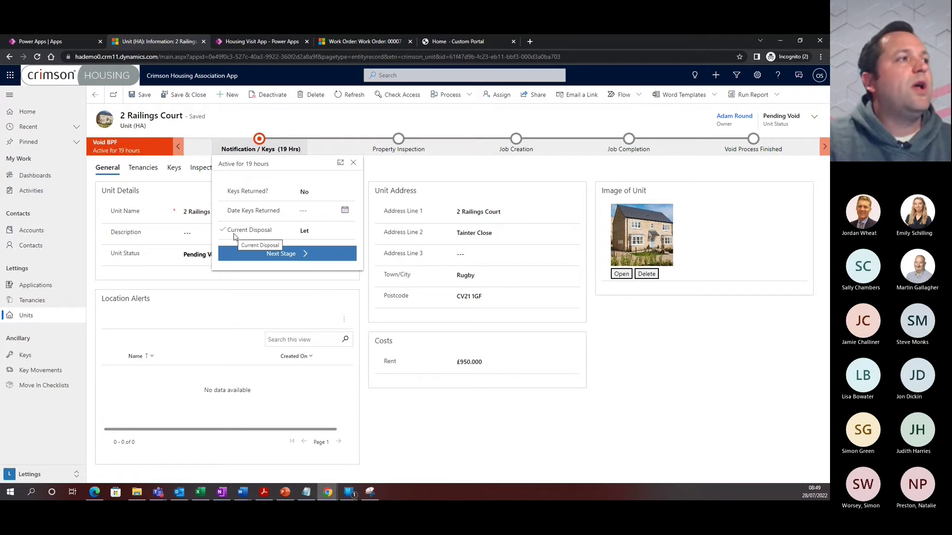
left_click(318, 231)
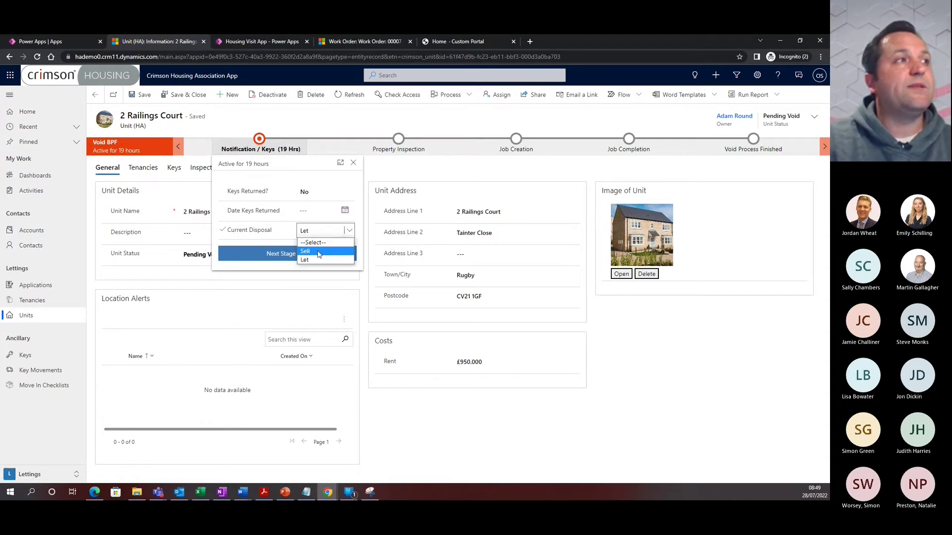
left_click(319, 251)
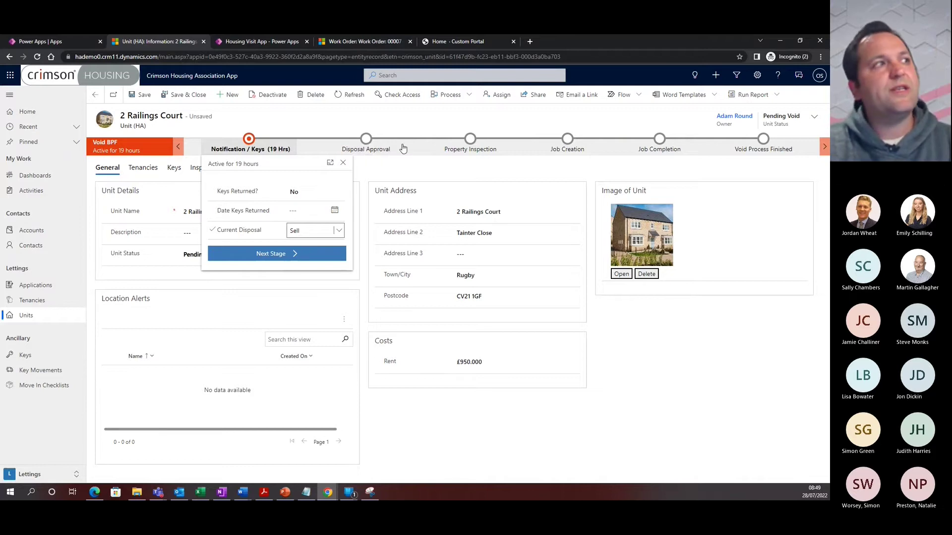
left_click(339, 232)
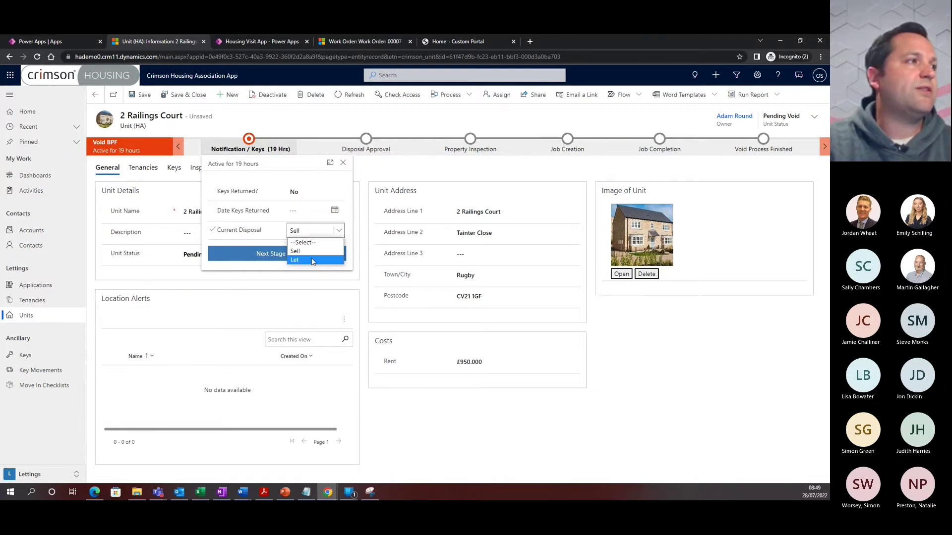
left_click(313, 261)
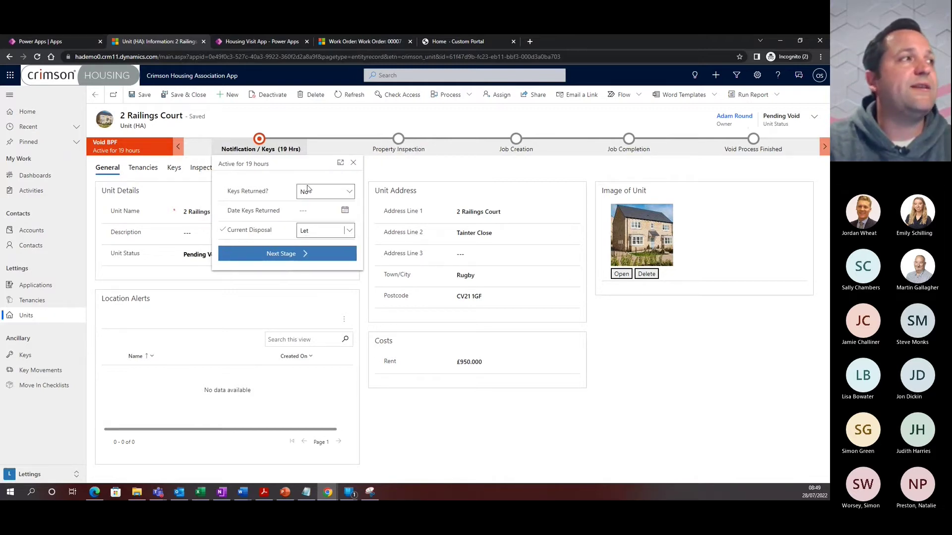
left_click(303, 257)
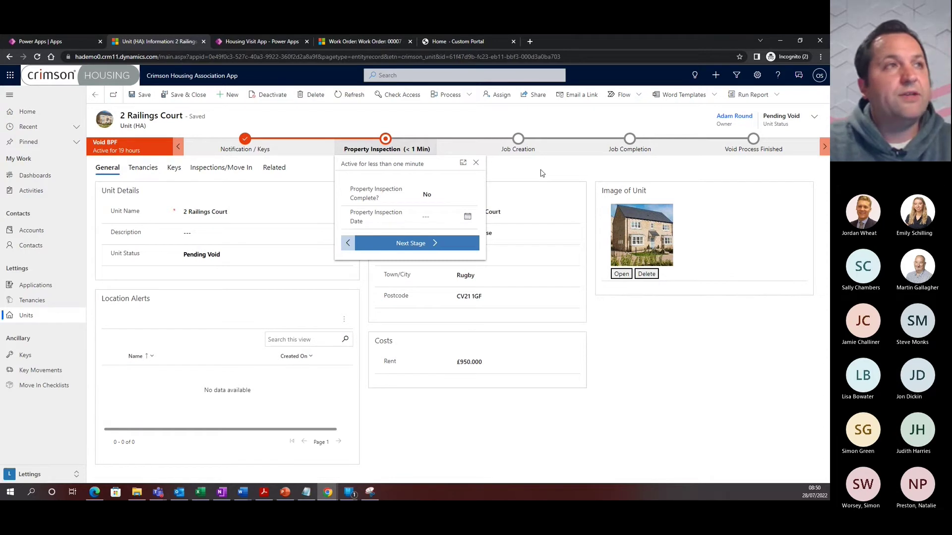
Move between the Housing Visit App and the unit record, ending on the app's home screen
left_click(252, 42)
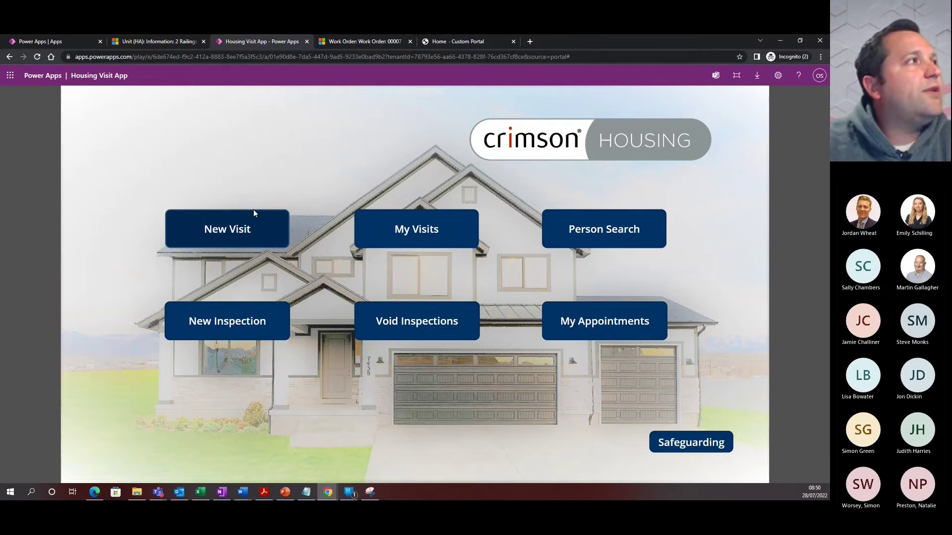
left_click(158, 43)
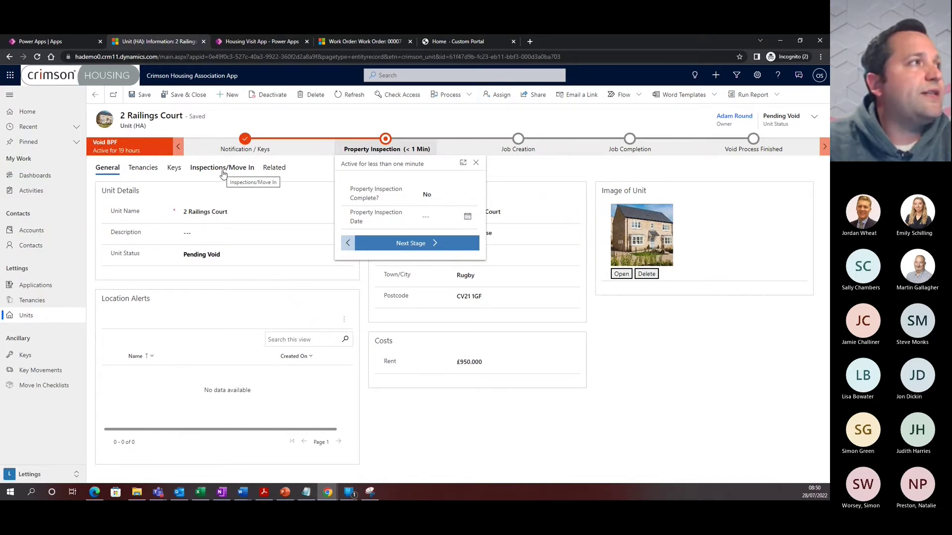
left_click(248, 42)
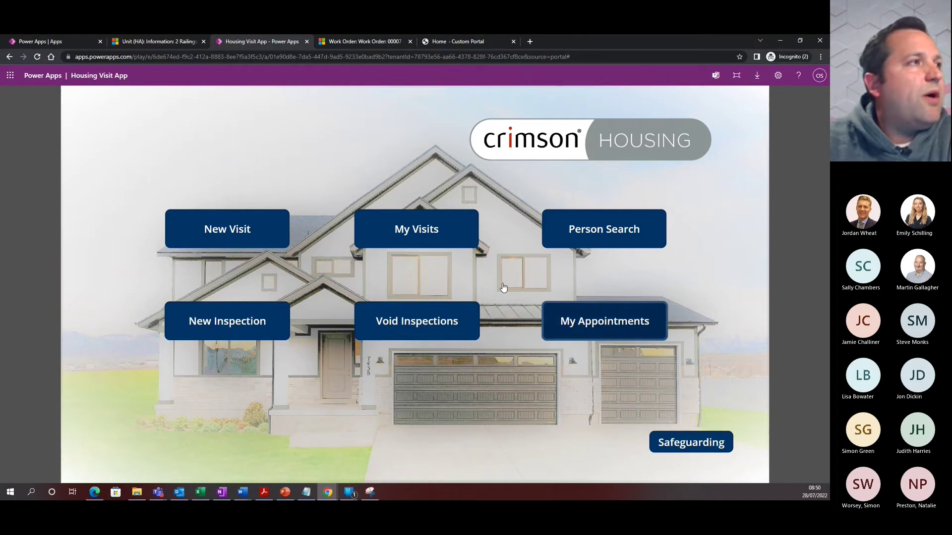
left_click(376, 221)
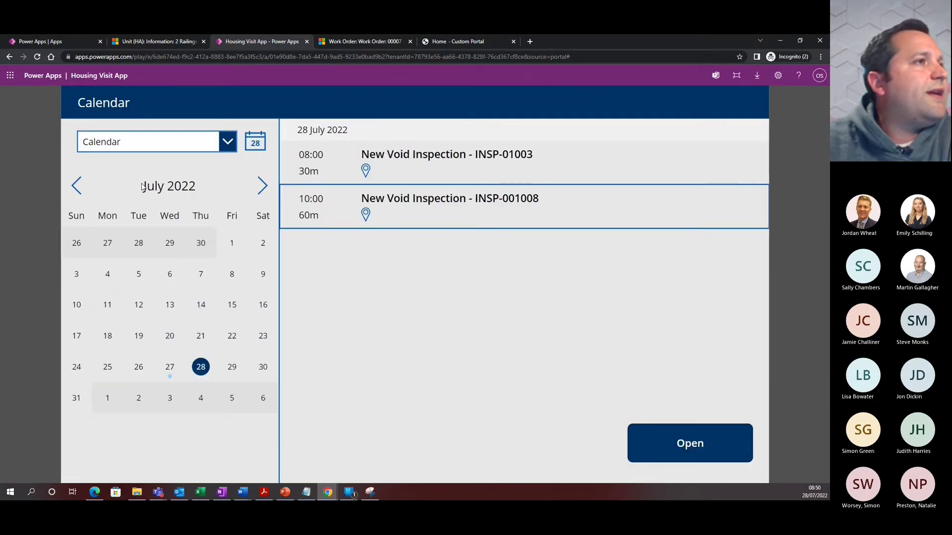
left_click(404, 200)
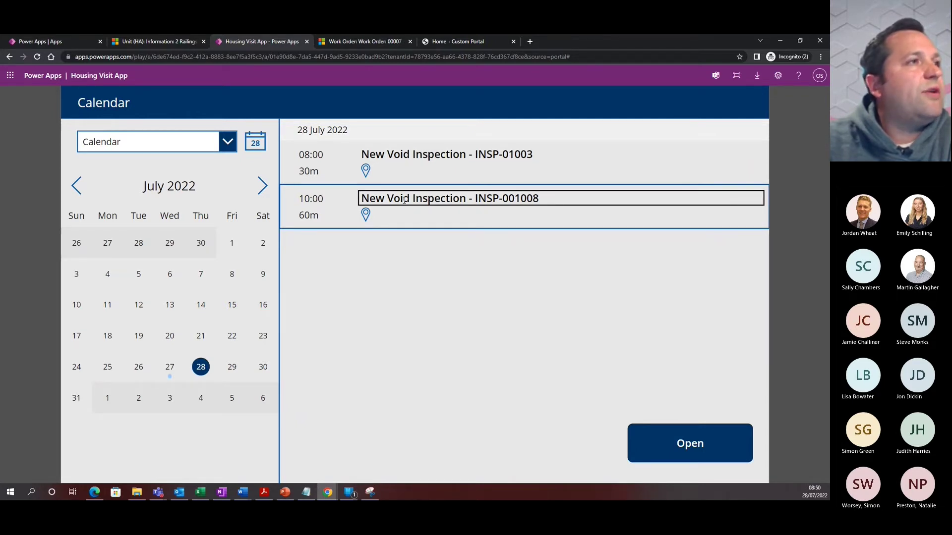
left_click(689, 446)
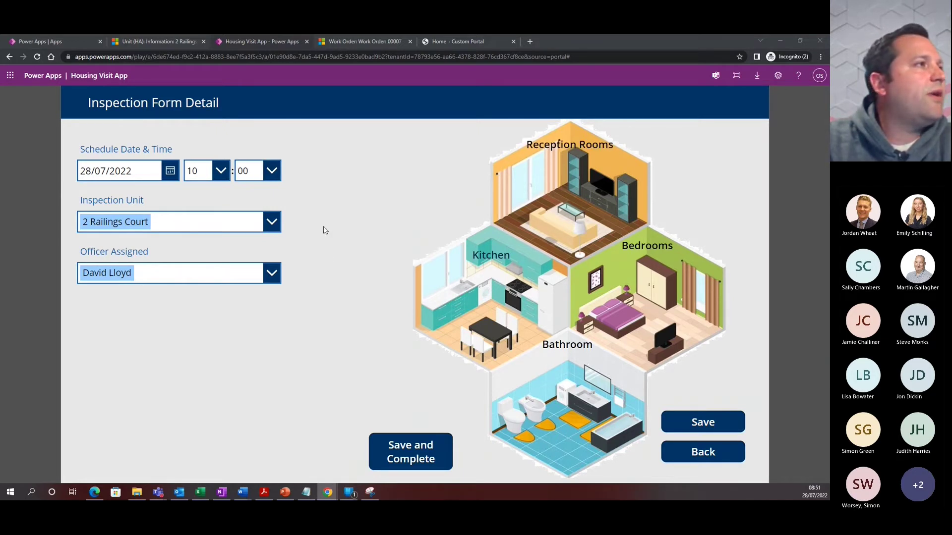
Open the Kitchen checklist and rate Sink, Taps / Plumbing, Waste Pipes and Base Units Good
left_click(484, 282)
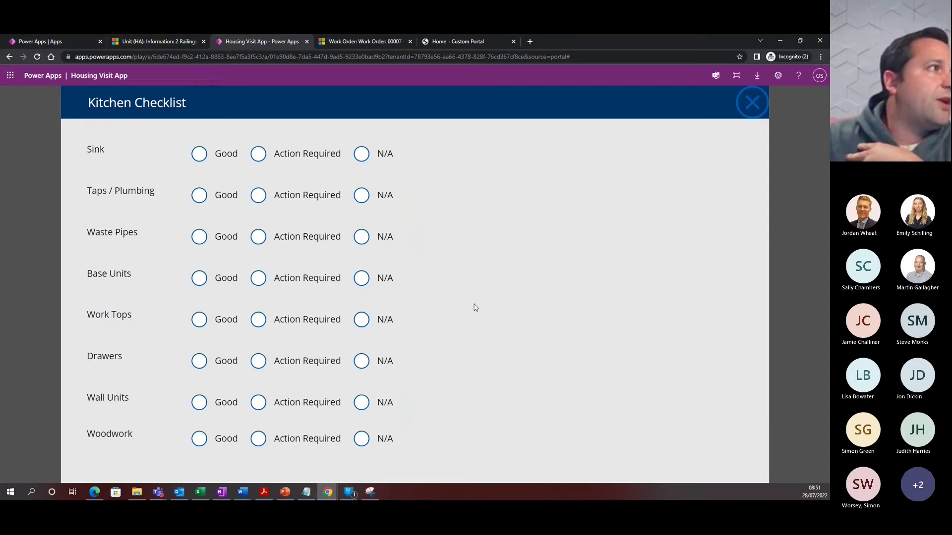
left_click(200, 156)
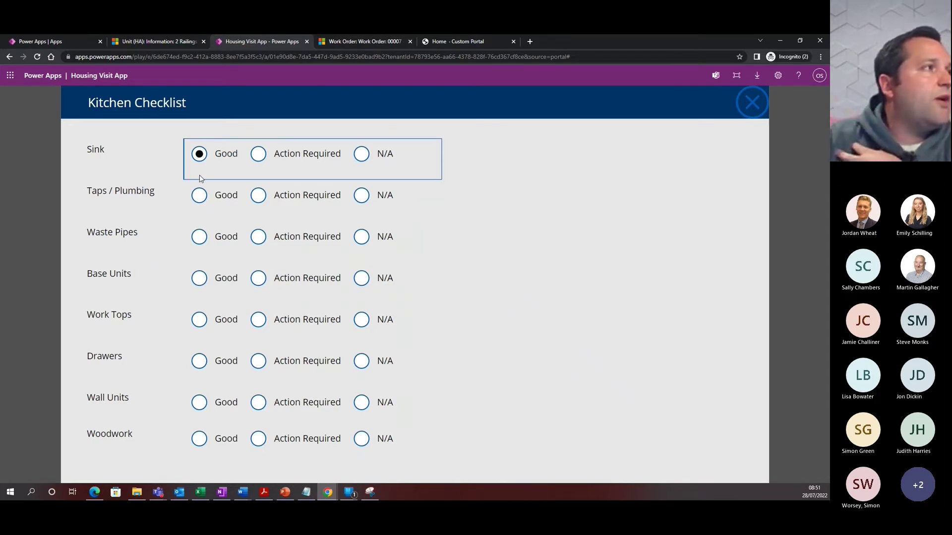
left_click(200, 200)
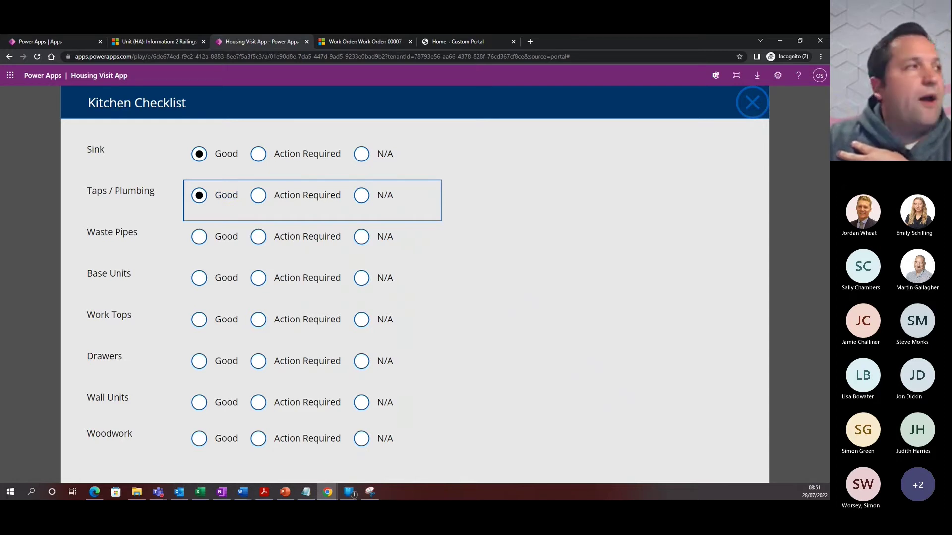
left_click(199, 239)
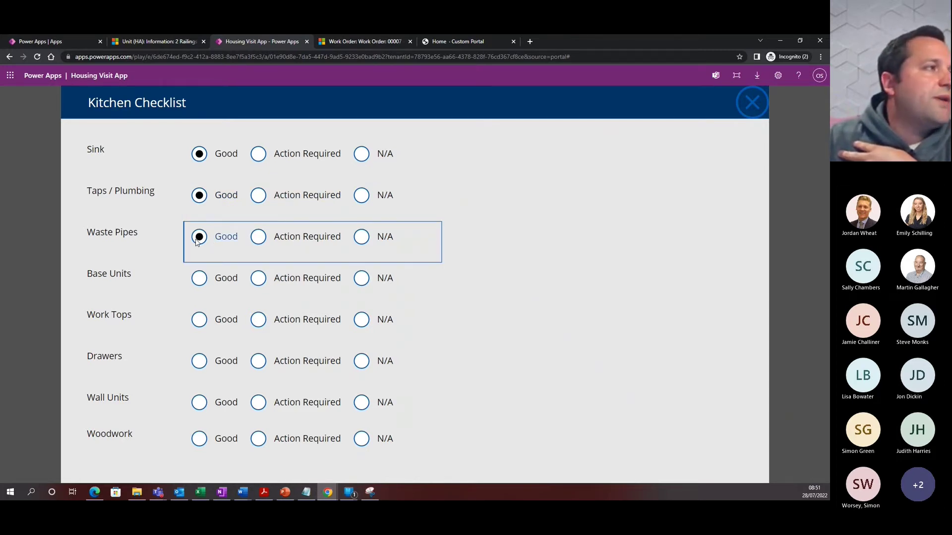
left_click(199, 281)
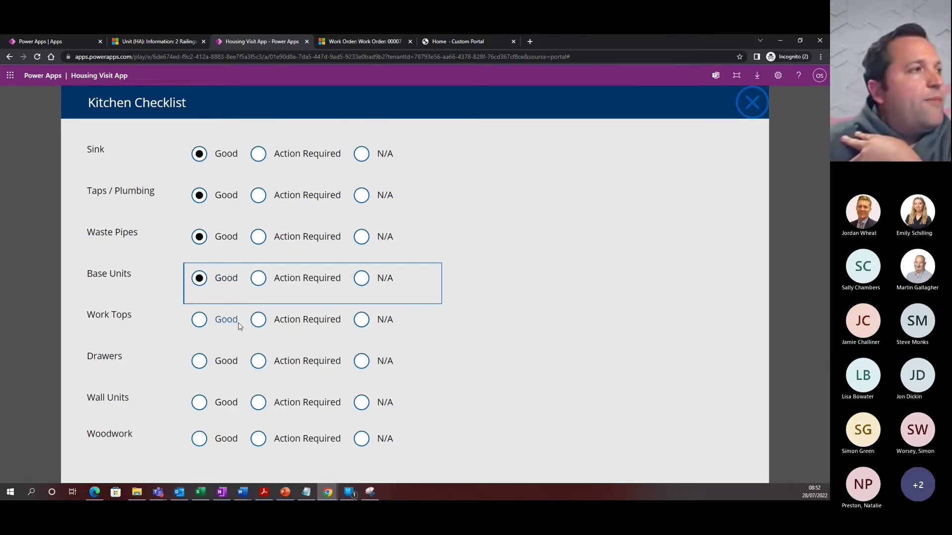
Mark Work Tops as Action Required and paste 'Worktop Repair' as its title
left_click(259, 321)
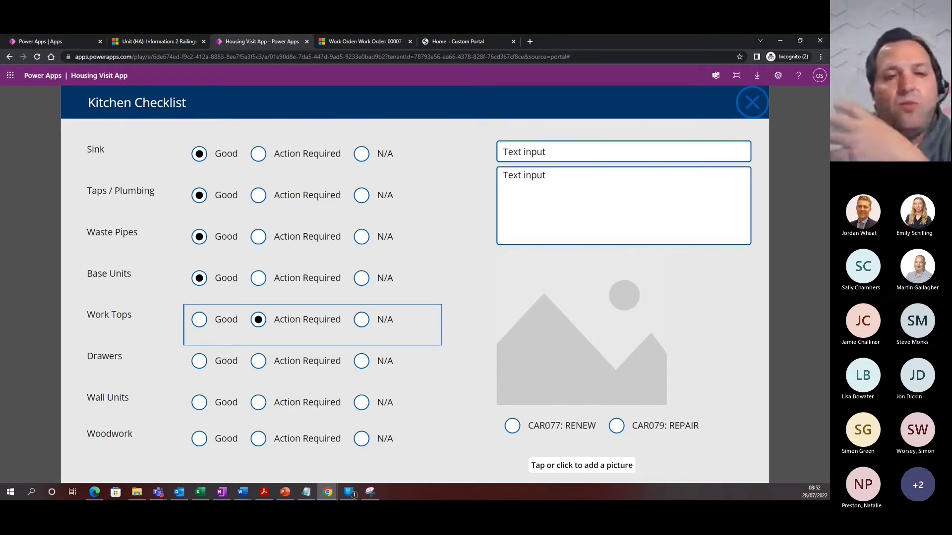
key("alt+Tab")
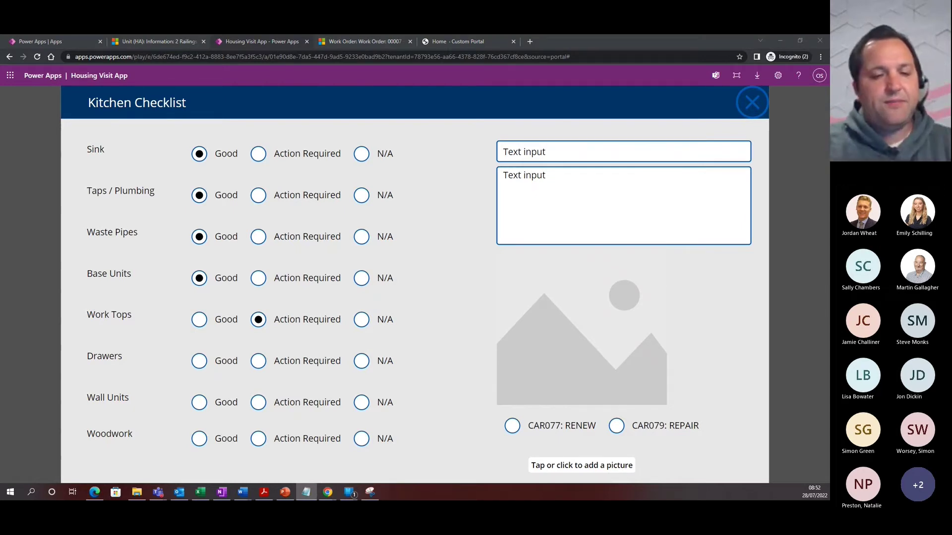
left_click_drag(684, 152, 476, 153)
type("Worktop Repair")
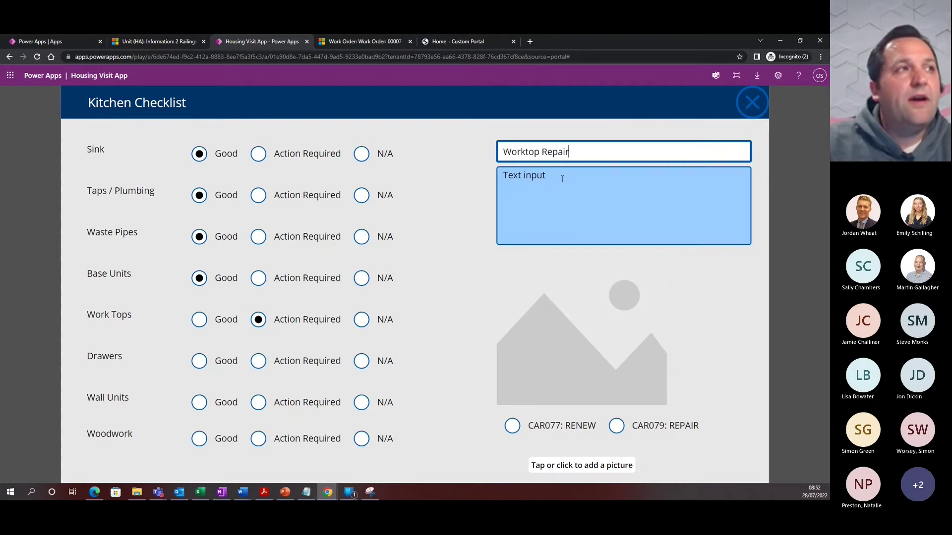
Paste 'Worktop broken, water damage needs repair' into the Work Tops description box
left_click(565, 184)
key("alt+Tab")
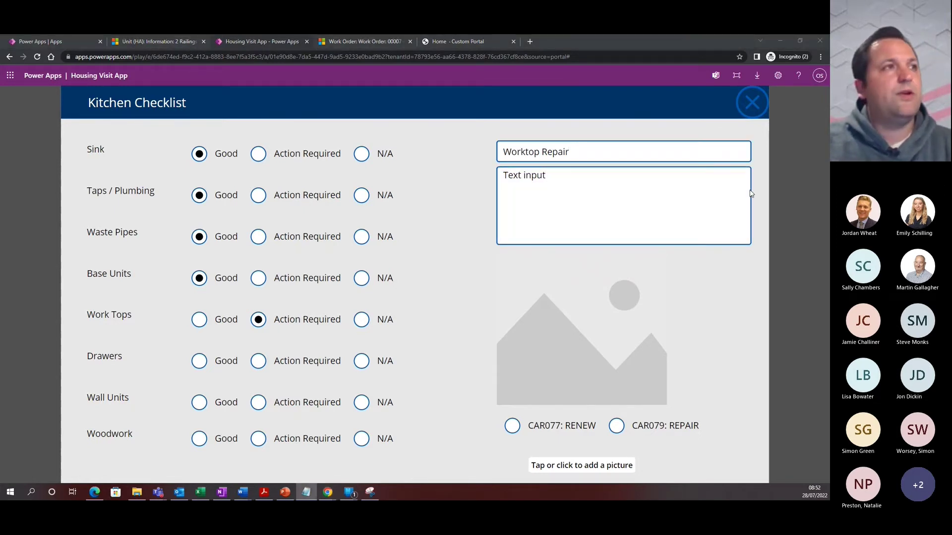
left_click(595, 187)
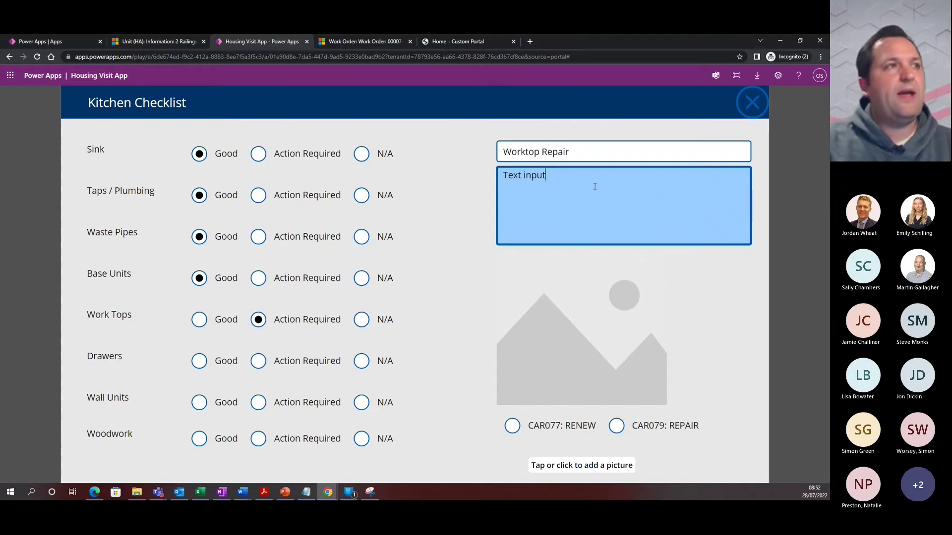
key("ctrl+a")
type("Worktop broken, water damage needs repair")
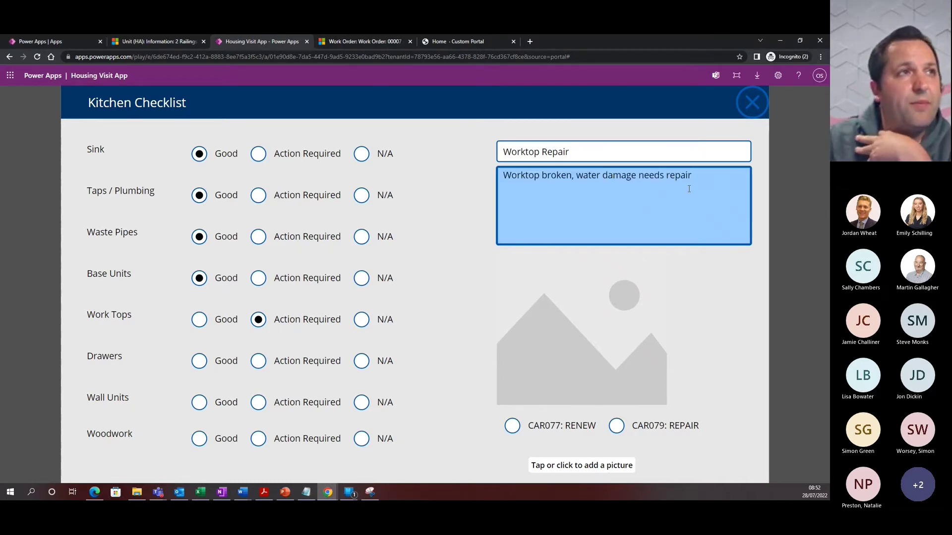
key("alt+Tab")
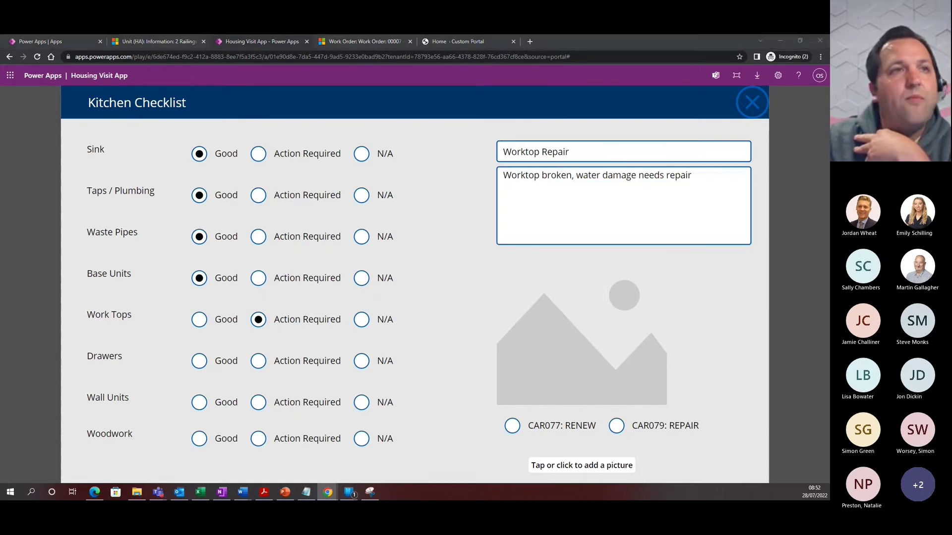
left_click(557, 196)
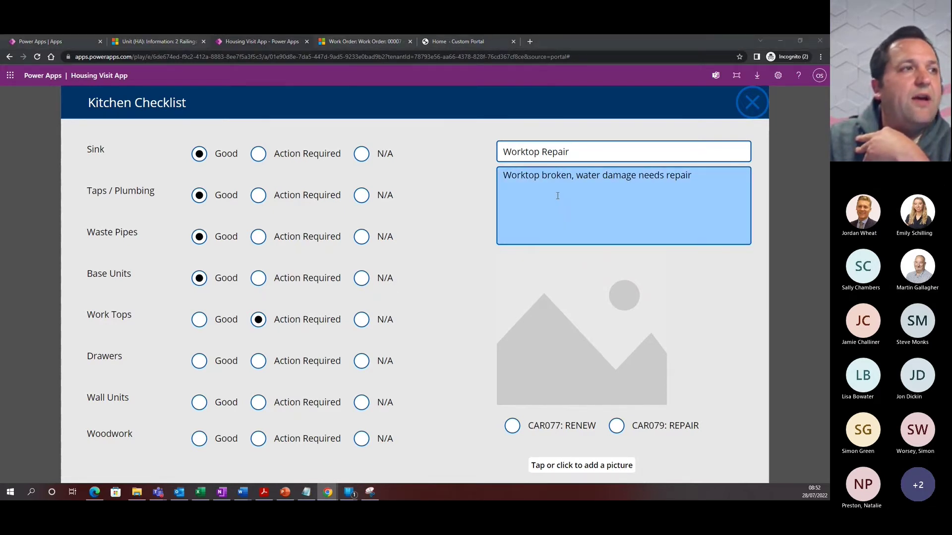
Attach the photo Blown-worktop-joint-before1.jpg to the Work Tops defect
left_click(585, 469)
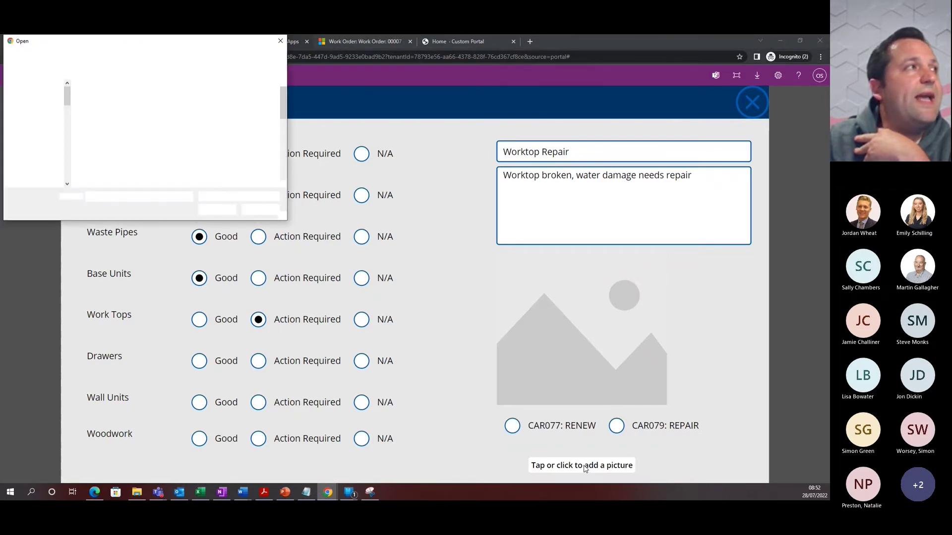
left_click(155, 114)
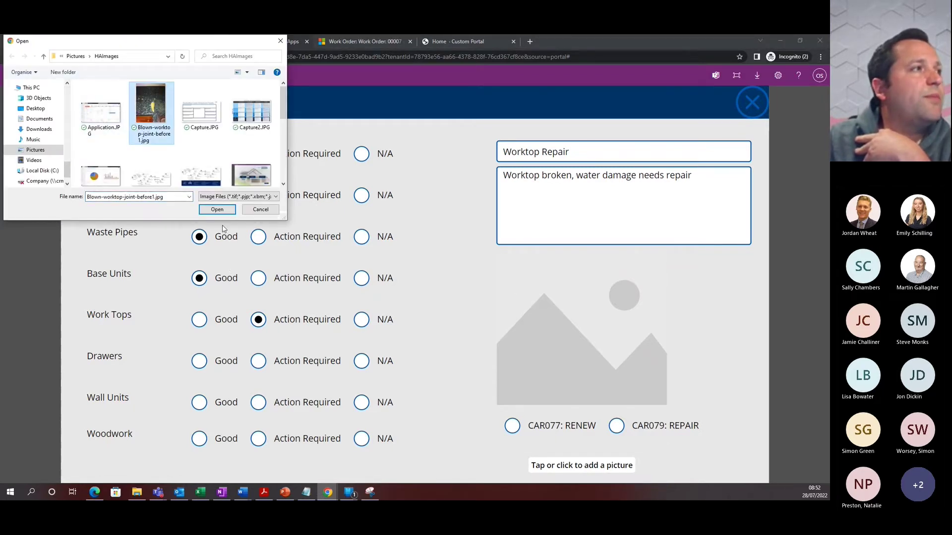
left_click(217, 209)
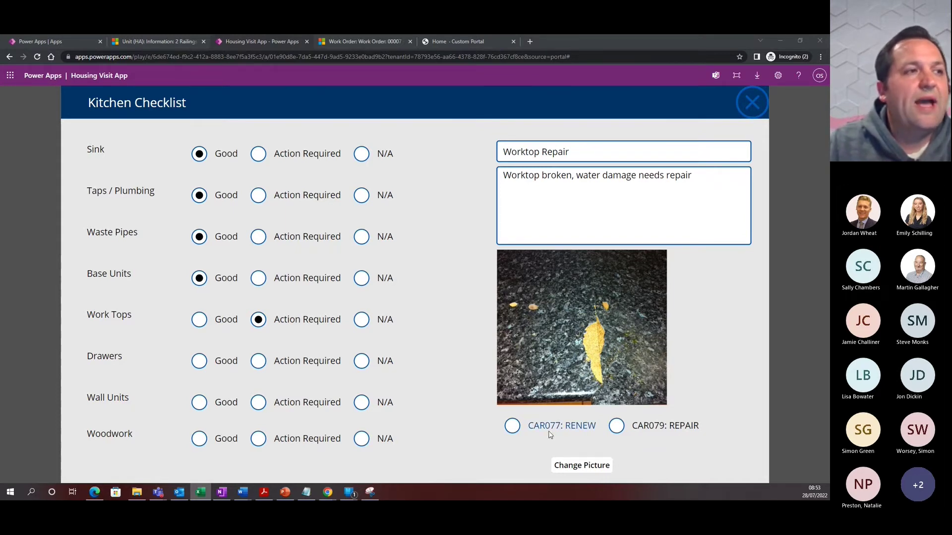
Code the worktop defect CAR079: REPAIR and rate Drawers, Wall Units and Woodwork as Good
left_click(619, 428)
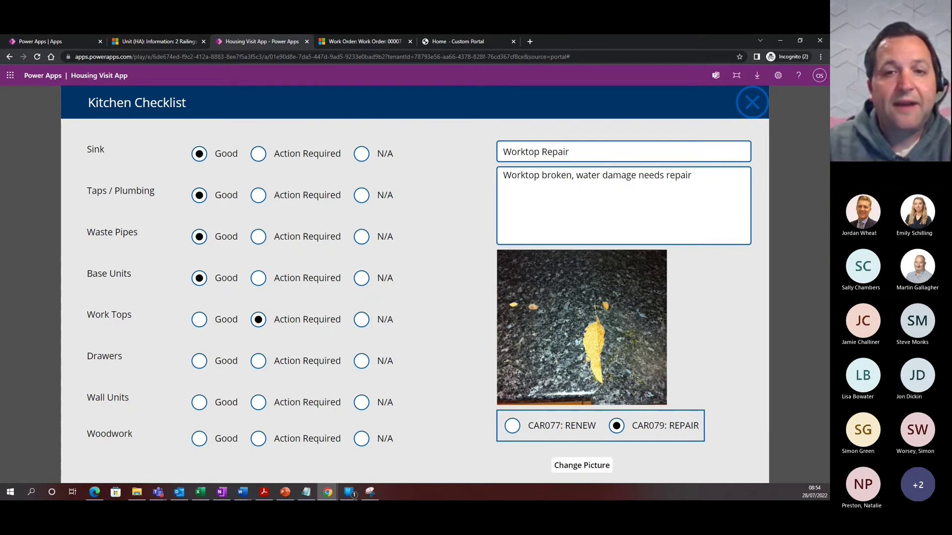
key("super+d")
key("super+d")
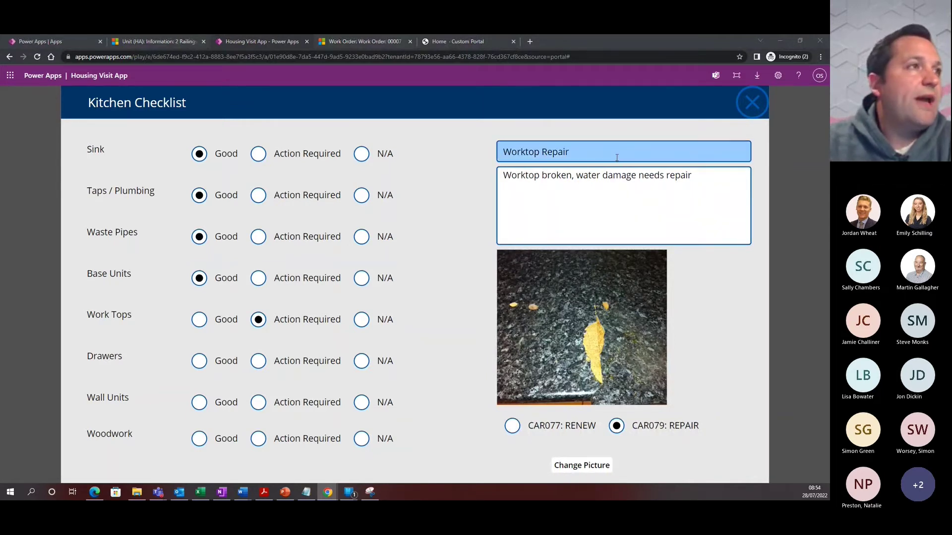
left_click(199, 361)
left_click(199, 402)
left_click(199, 439)
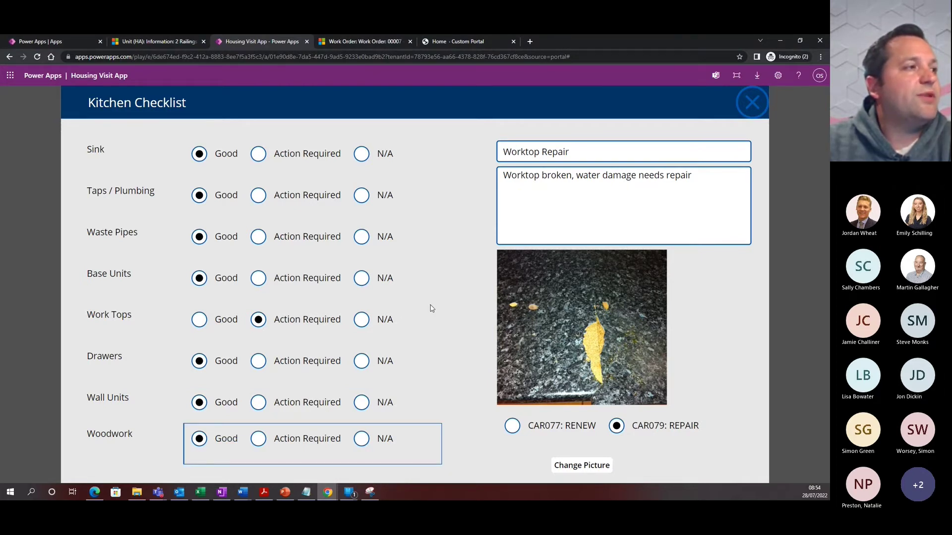
left_click(750, 103)
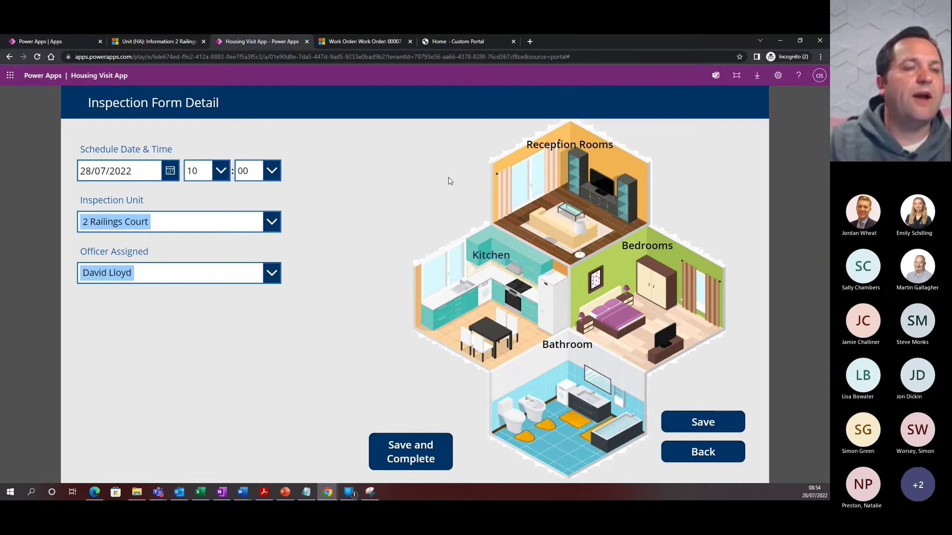
left_click(402, 451)
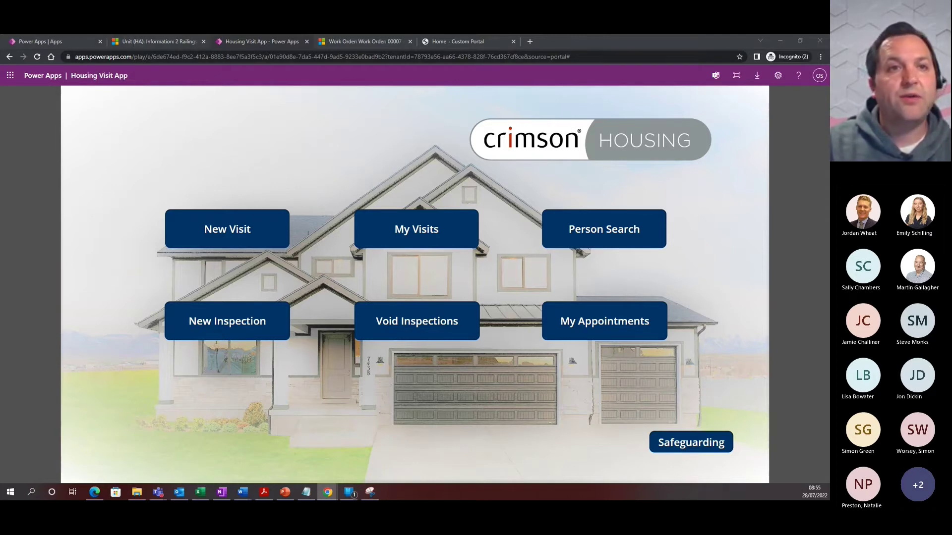
left_click(141, 41)
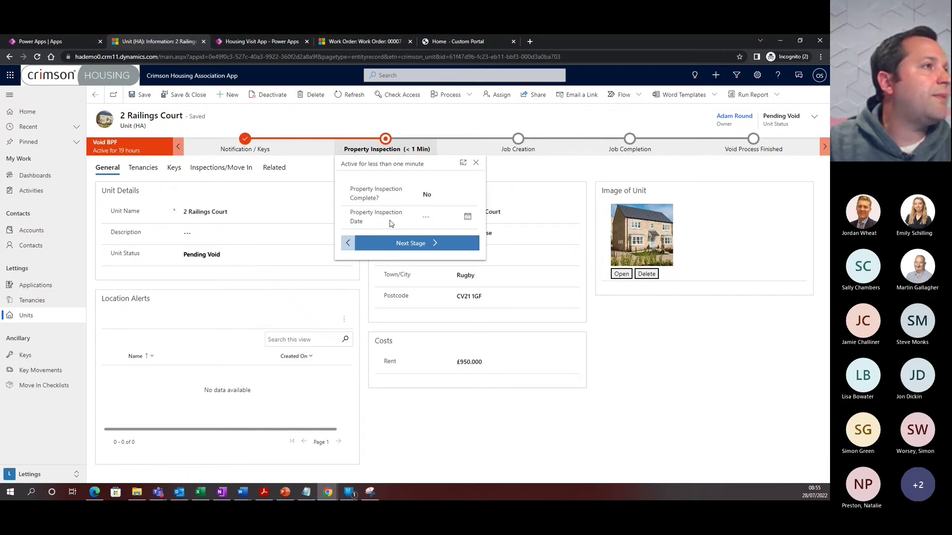
left_click(342, 98)
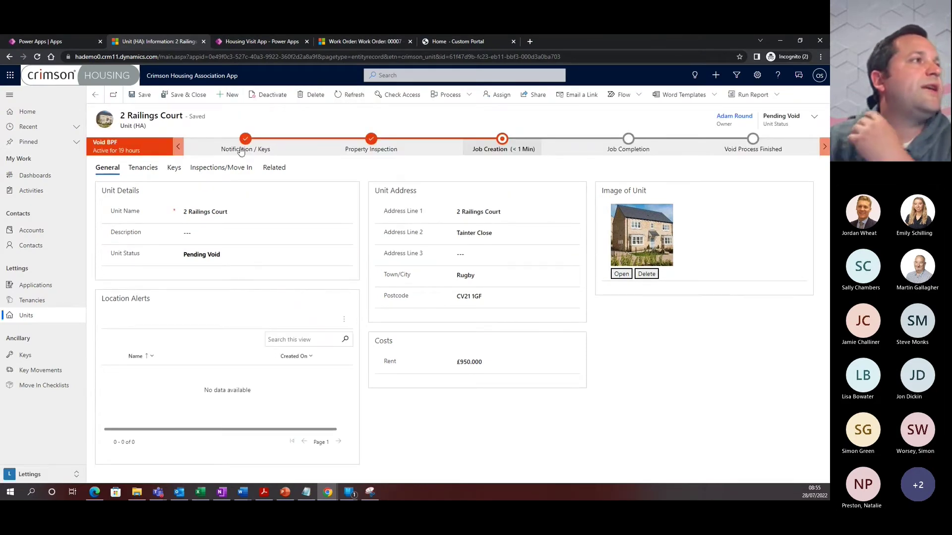
left_click(360, 150)
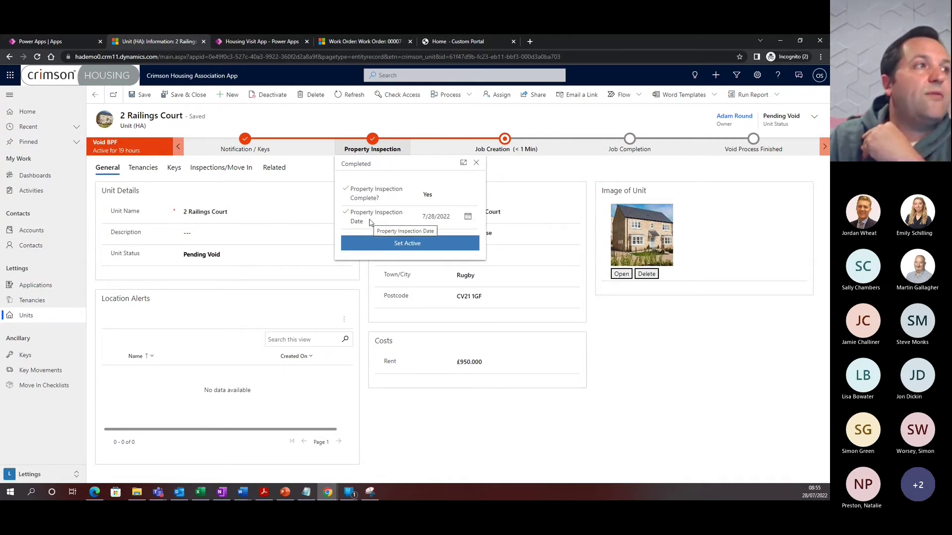
left_click(497, 150)
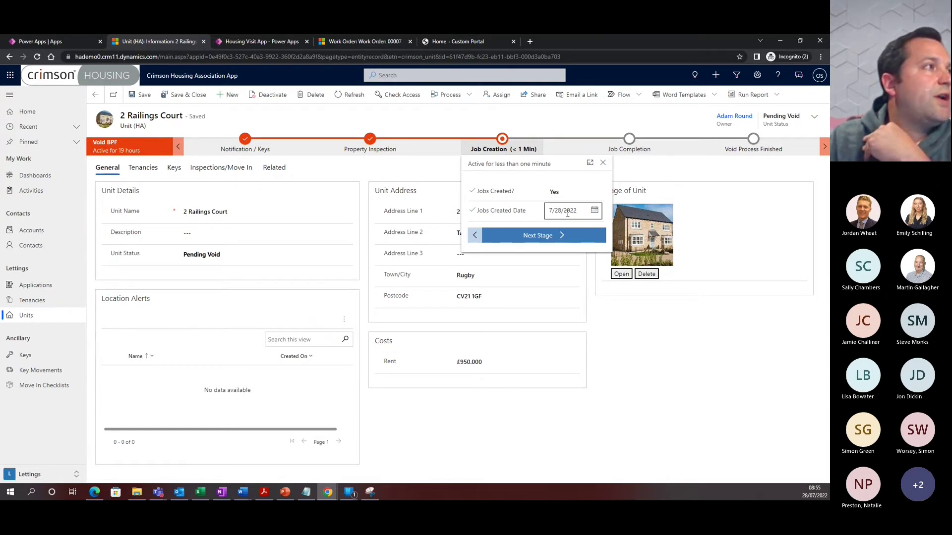
left_click(210, 169)
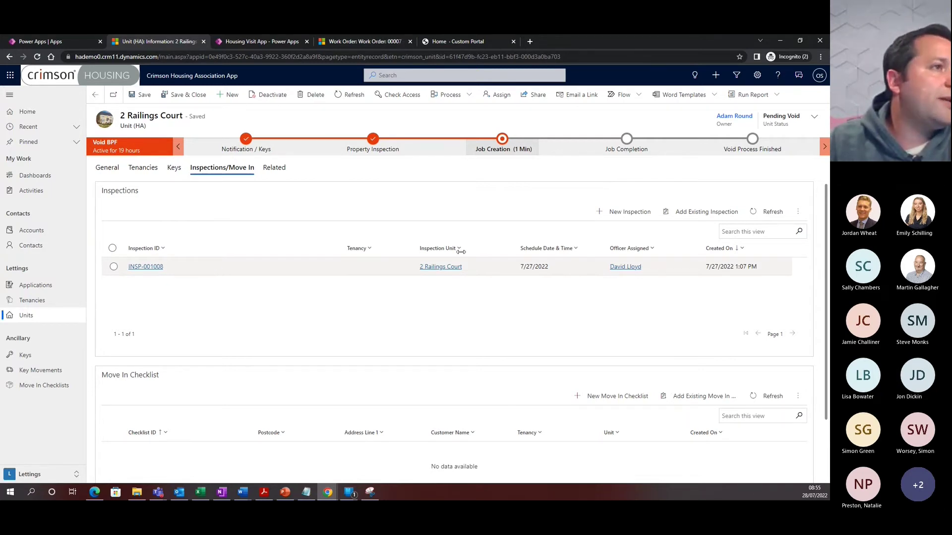
Open inspection INSP-001008 and review its linked works order 00007 (Left Worktop Renew, Scheduled)
double_click(247, 270)
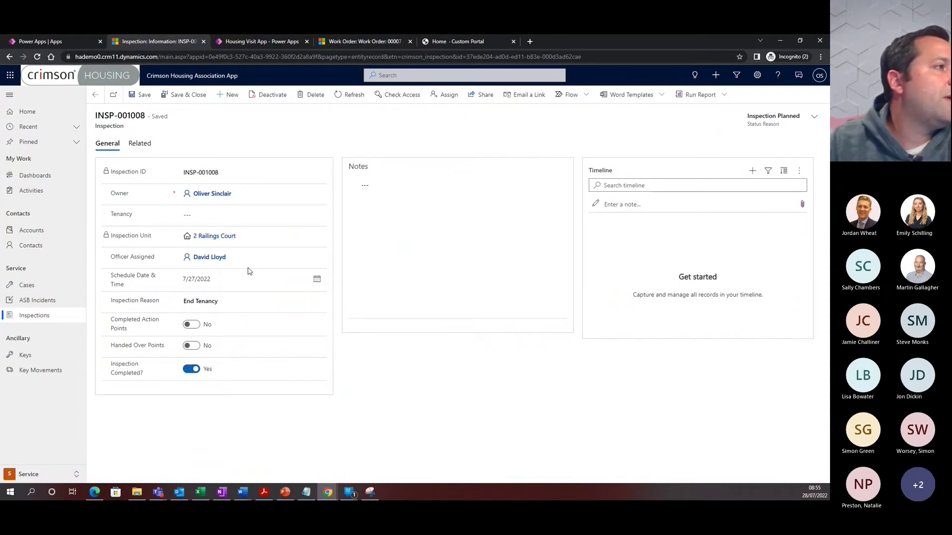
left_click(138, 144)
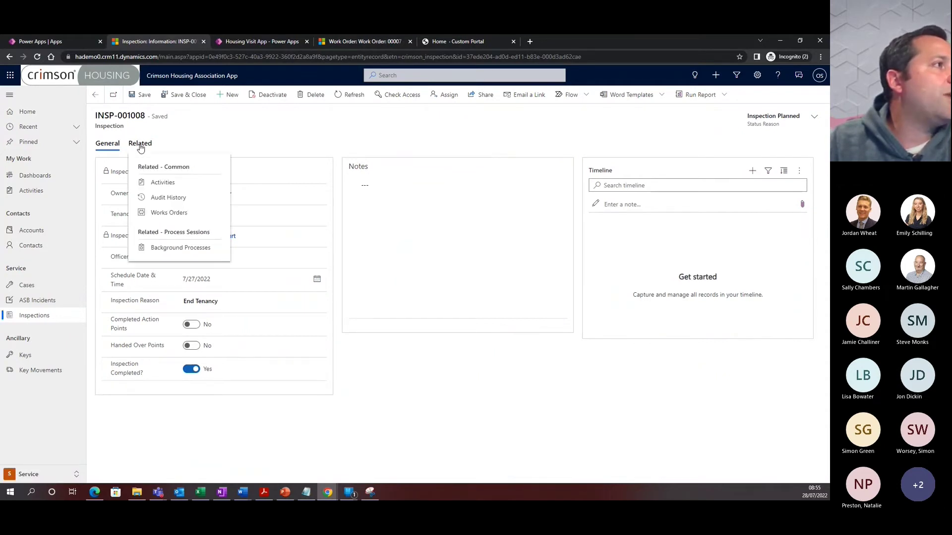
left_click(167, 213)
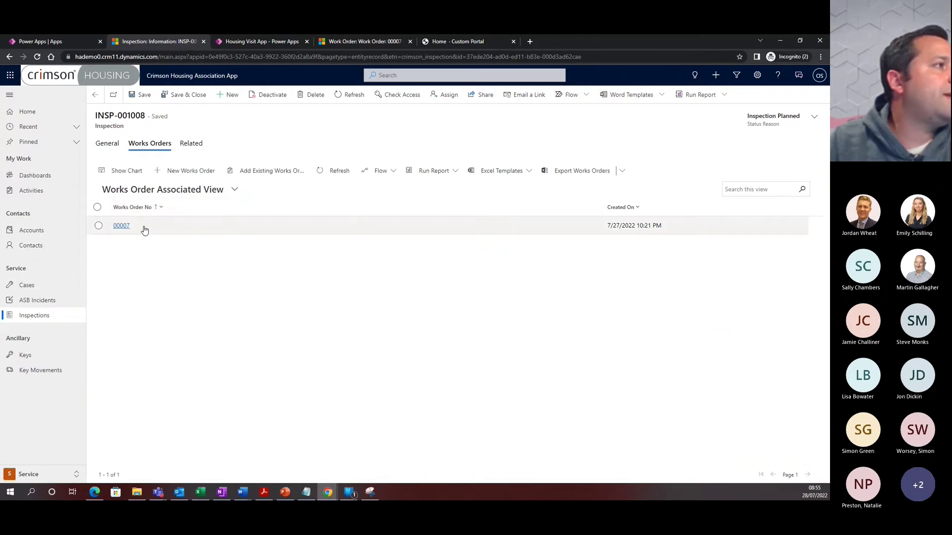
left_click(124, 226)
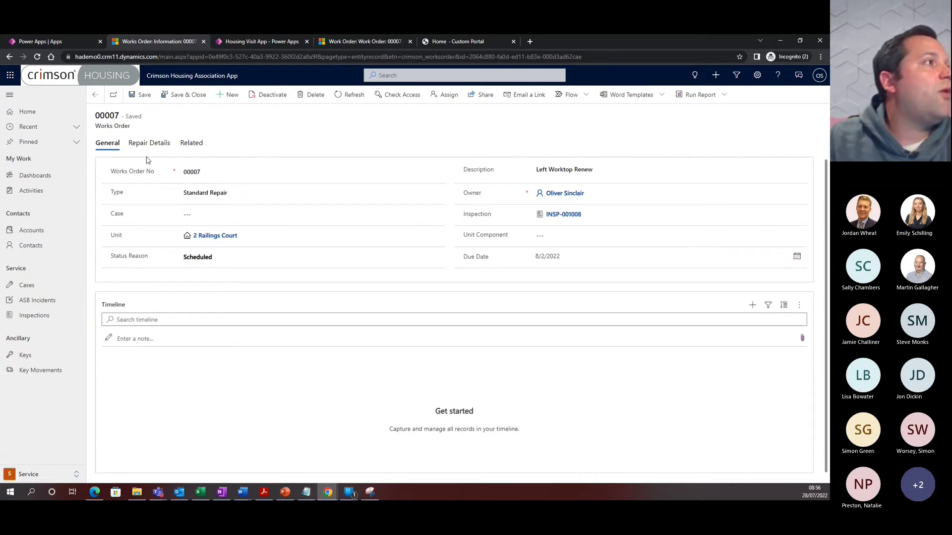
left_click(175, 96)
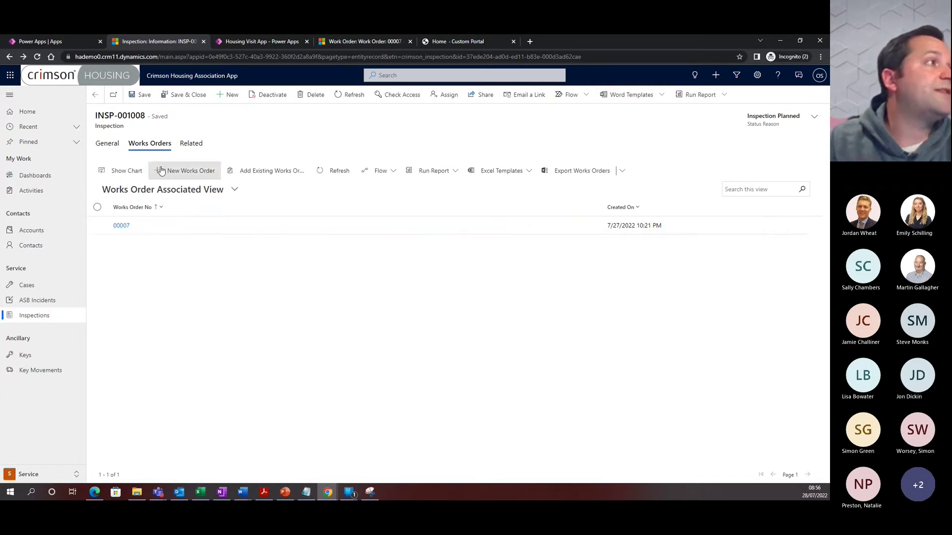
left_click(110, 144)
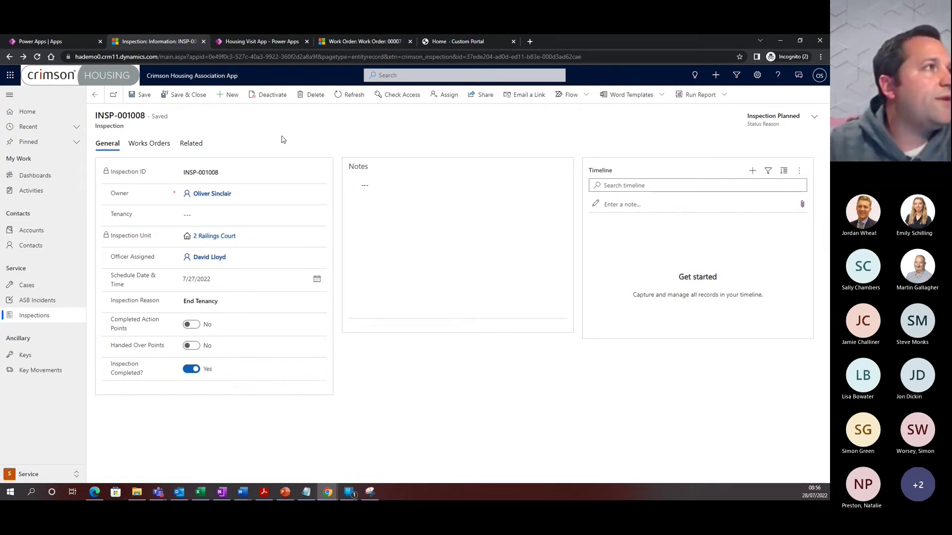
Review work order 00007's Work Order and Schedule Work Order stages in Field Service, then Book it
left_click(344, 42)
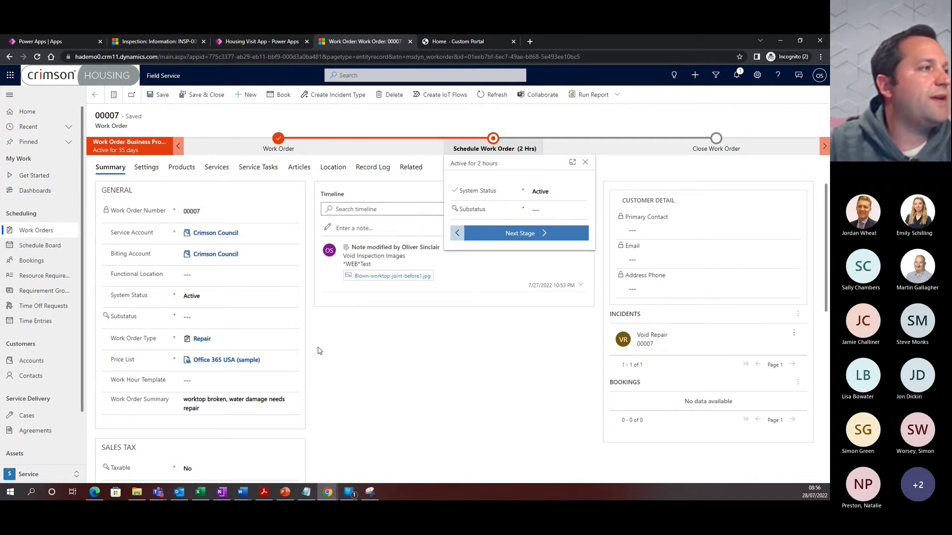
scroll(325, 354, "down", 1)
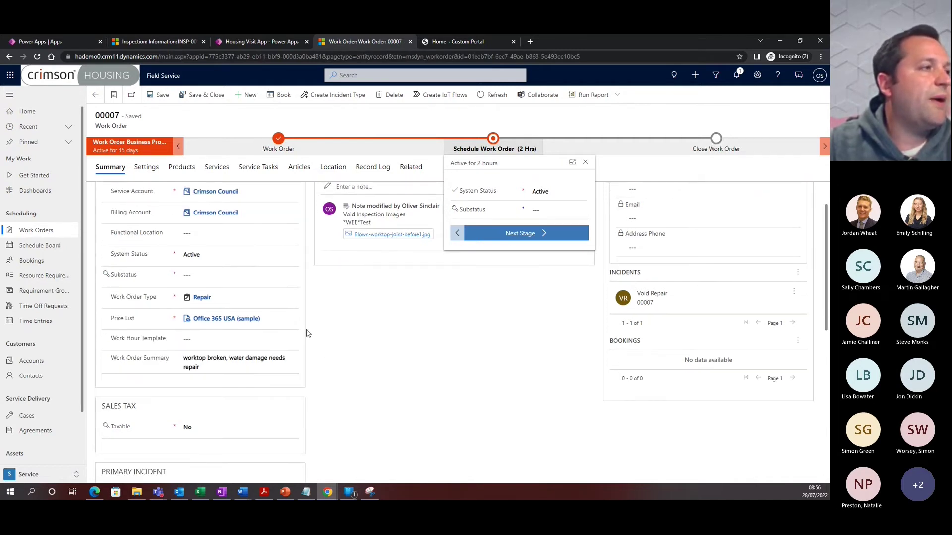
scroll(310, 334, "down", 3)
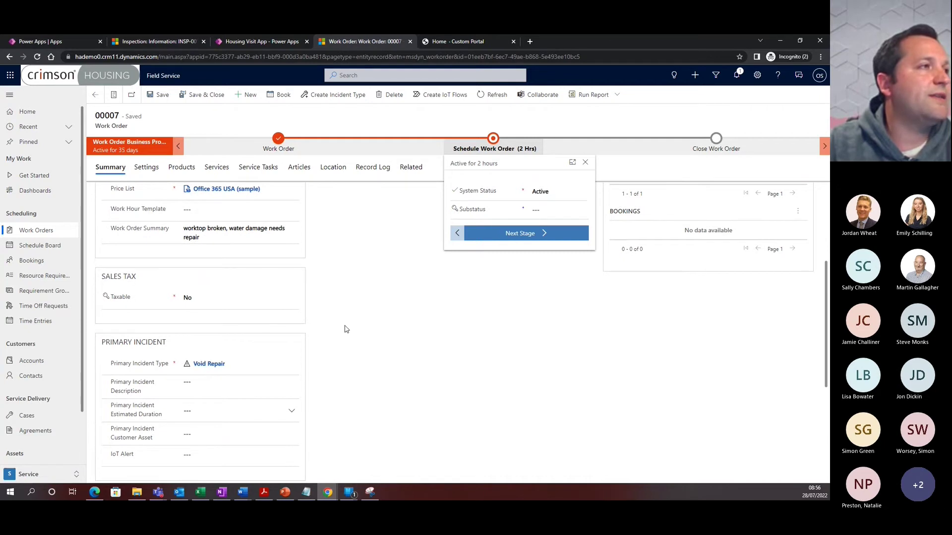
scroll(347, 329, "up", 4)
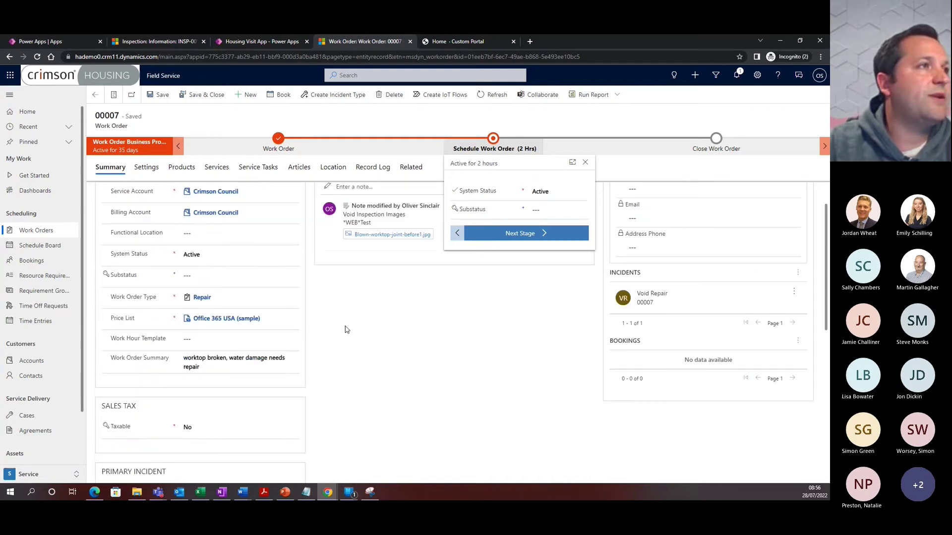
left_click(270, 152)
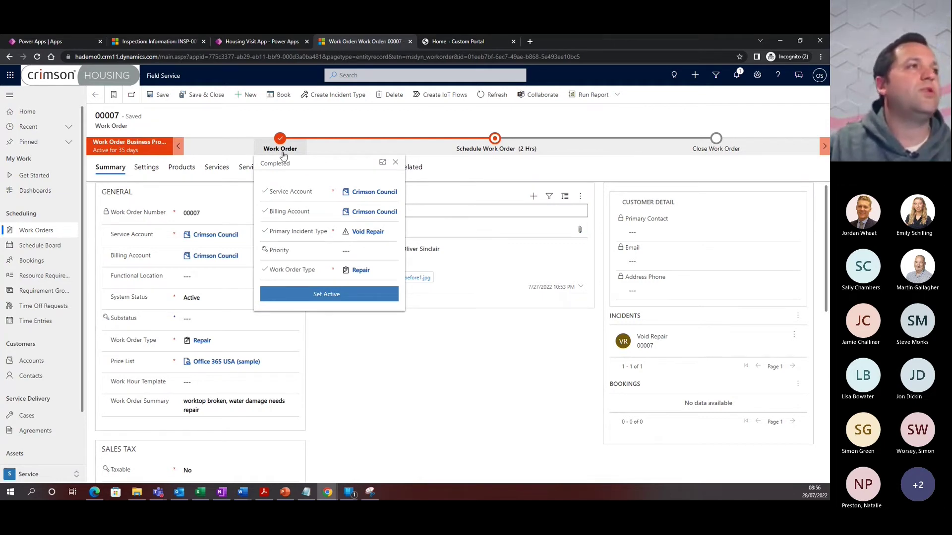
left_click(498, 153)
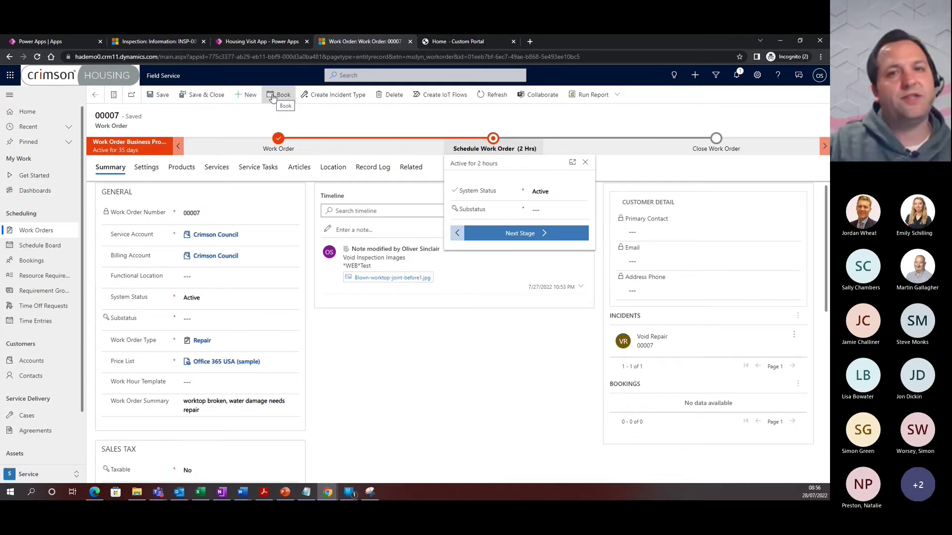
left_click(272, 98)
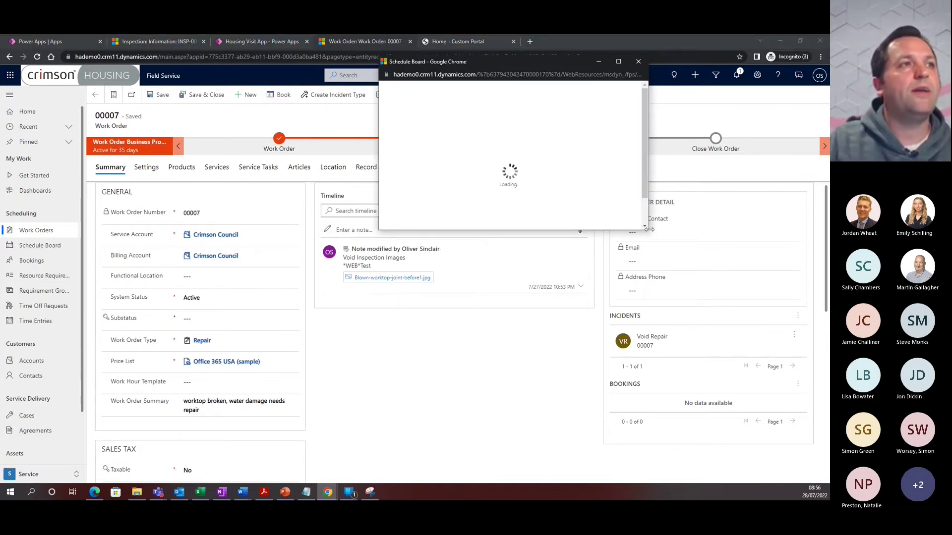
Enlarge the Schedule Assistant and Book & Exit to assign a resource to work order 00007
left_click_drag(646, 228, 756, 361)
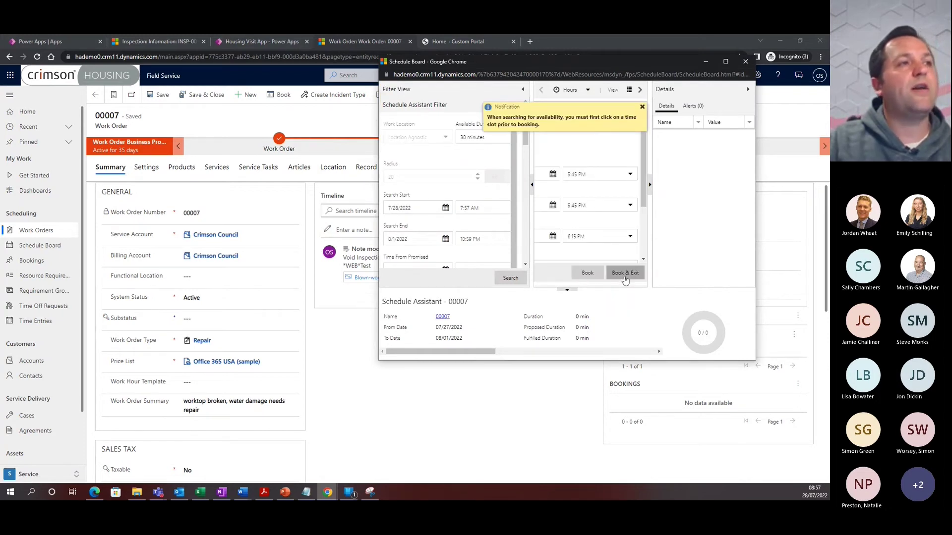
left_click(625, 273)
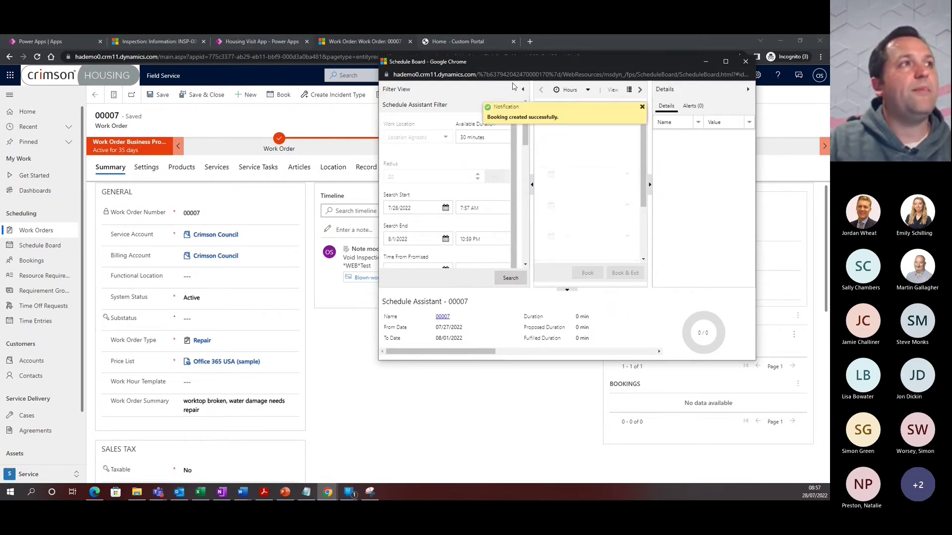
Close the Schedule Board window and switch to the Home - Custom Portal tab
left_click(746, 62)
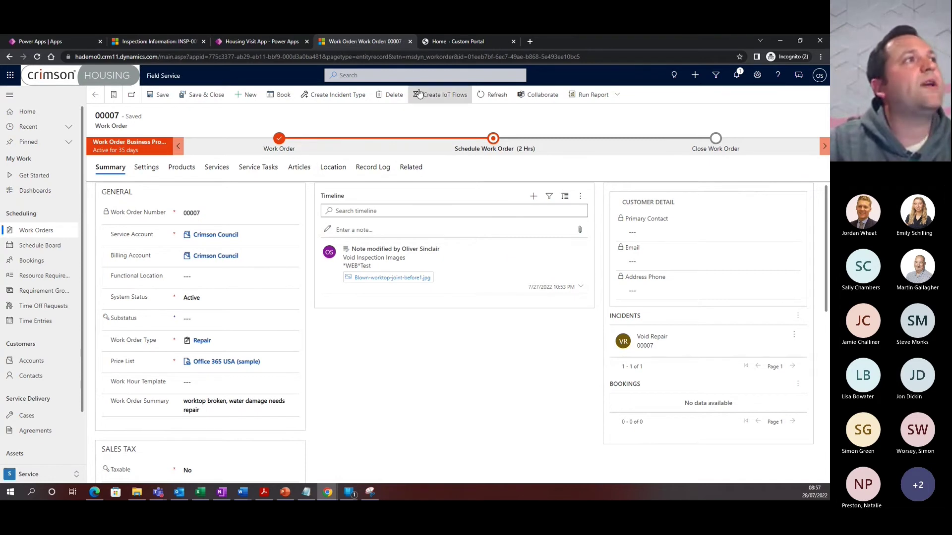
left_click(448, 44)
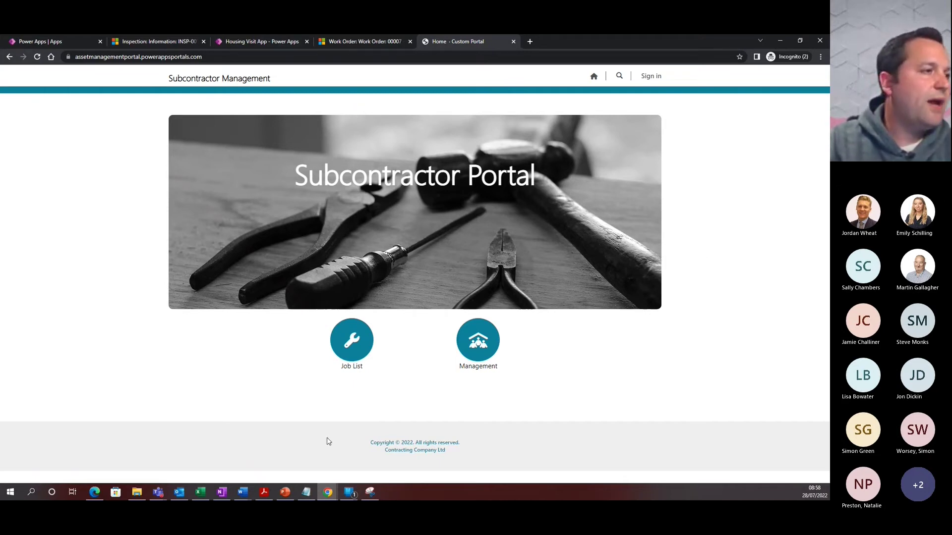
On the mirrored phone, sign in to the Subcontractor Portal with the subcontractor's e-mail and password
left_click(350, 492)
left_click(389, 431)
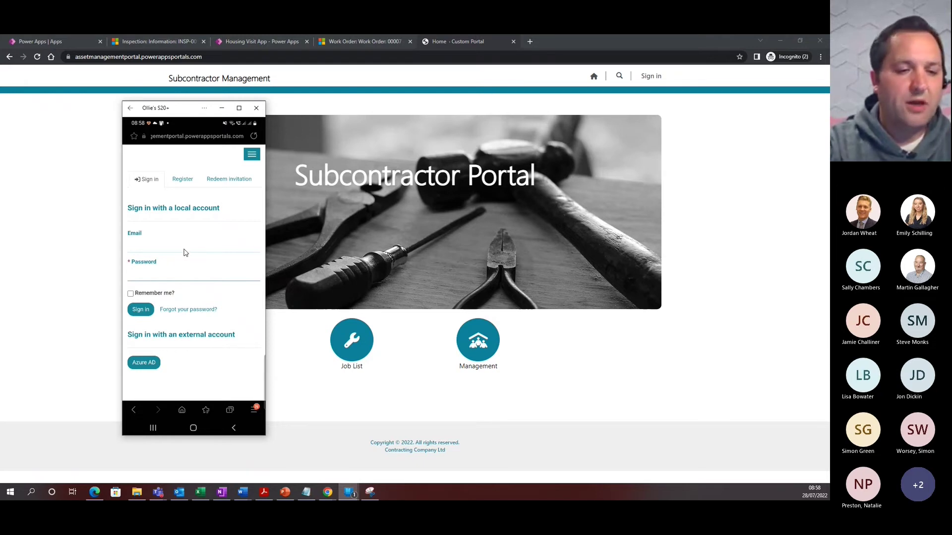
left_click(184, 253)
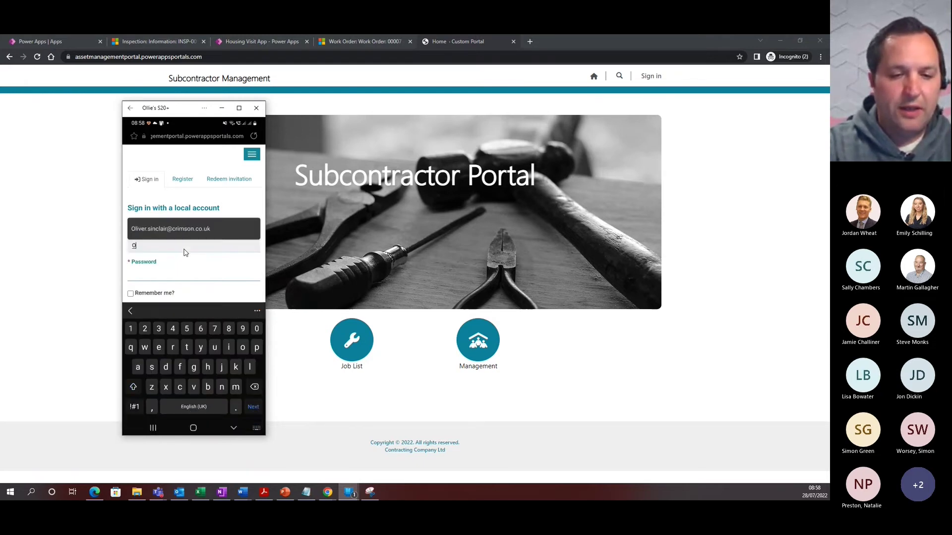
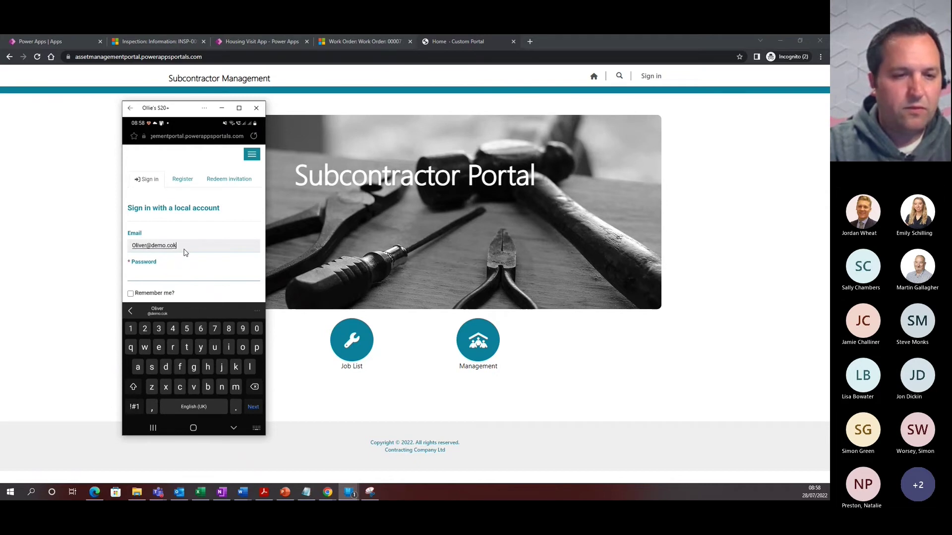
key("Tab")
type("Pass")
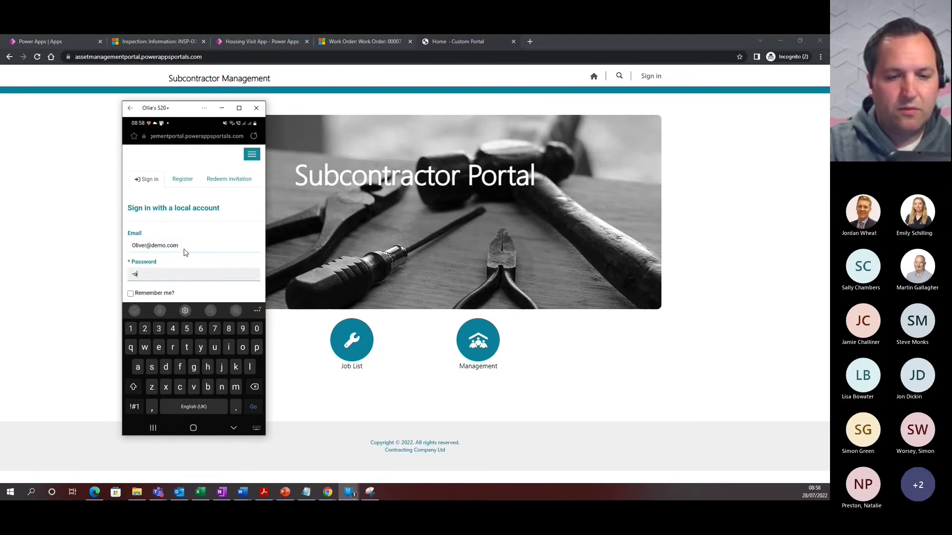
type("@")
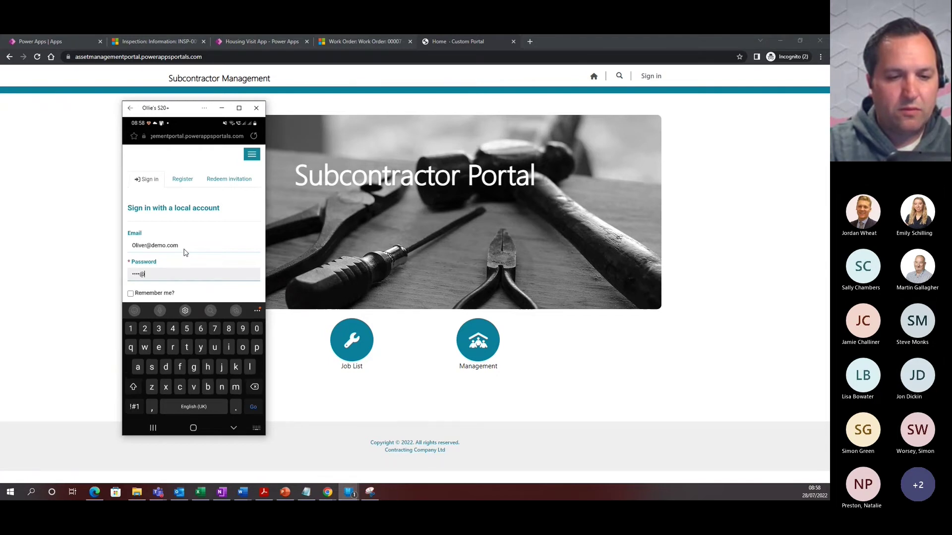
type("word1")
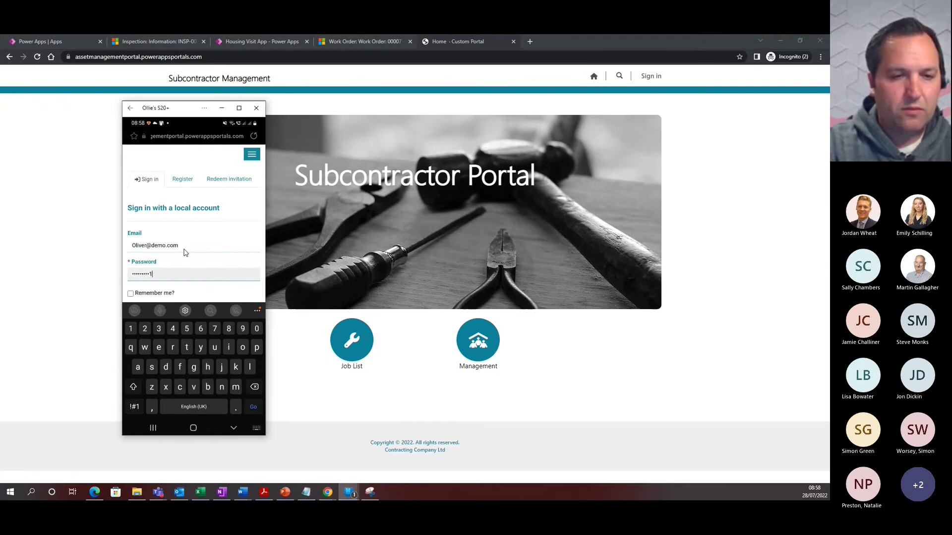
key("Return")
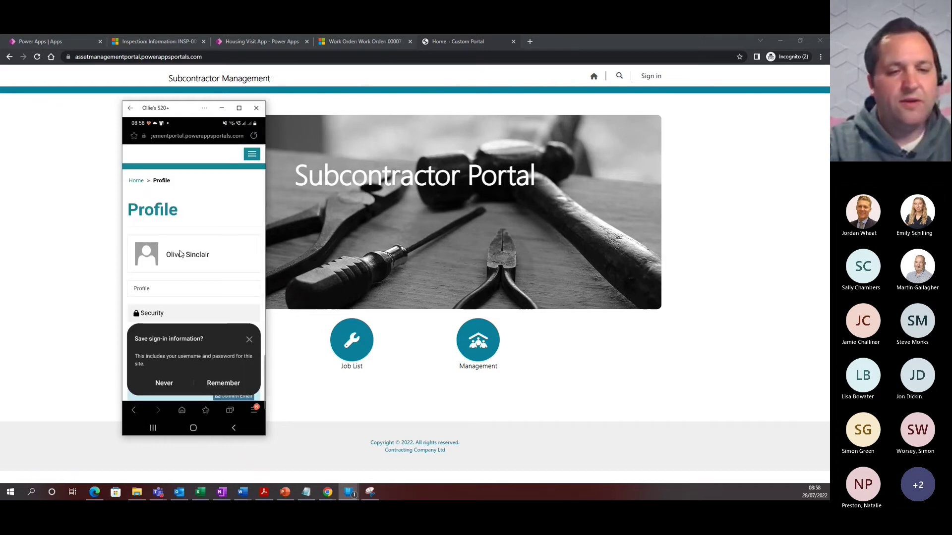
scroll(180, 255, "down", 10)
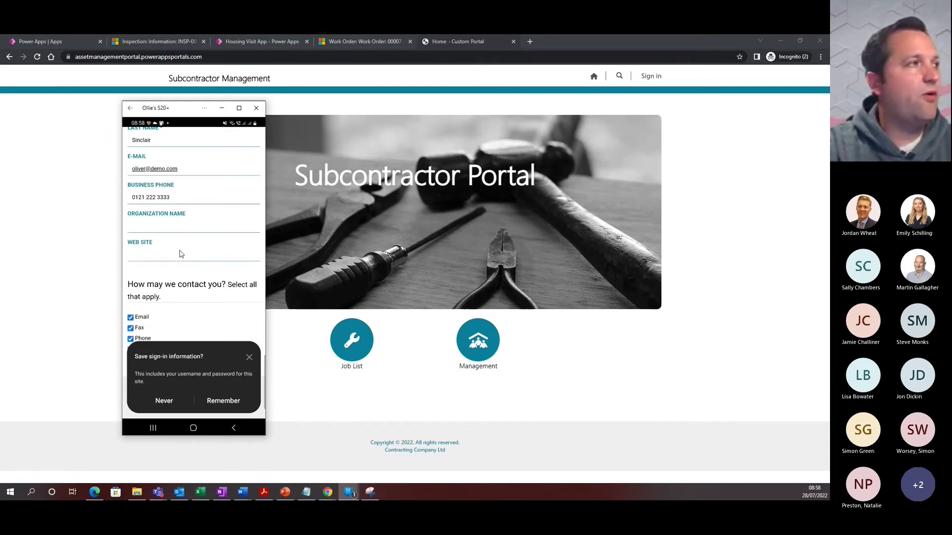
scroll(180, 255, "up", 10)
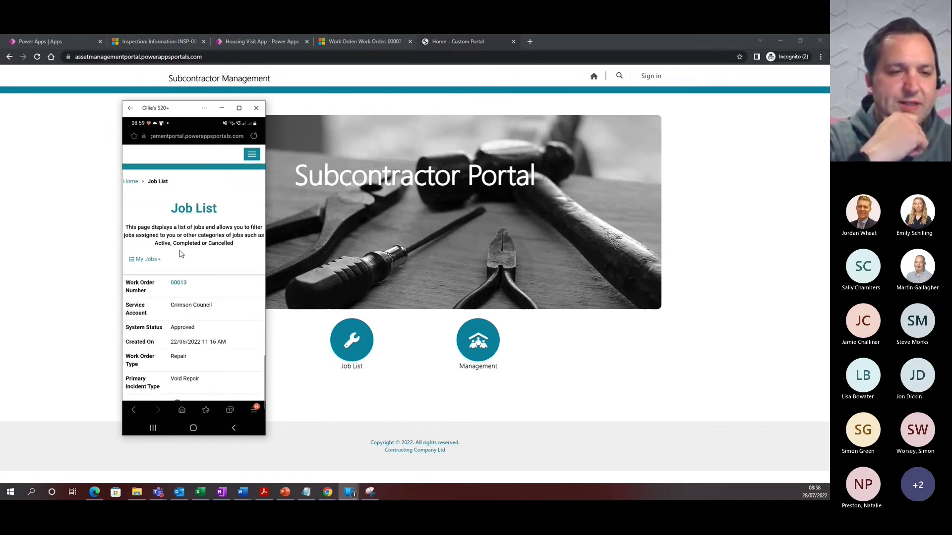
Scroll through job 00007's details on the phone, then minimise the phone mirror window
scroll(181, 254, "down", 5)
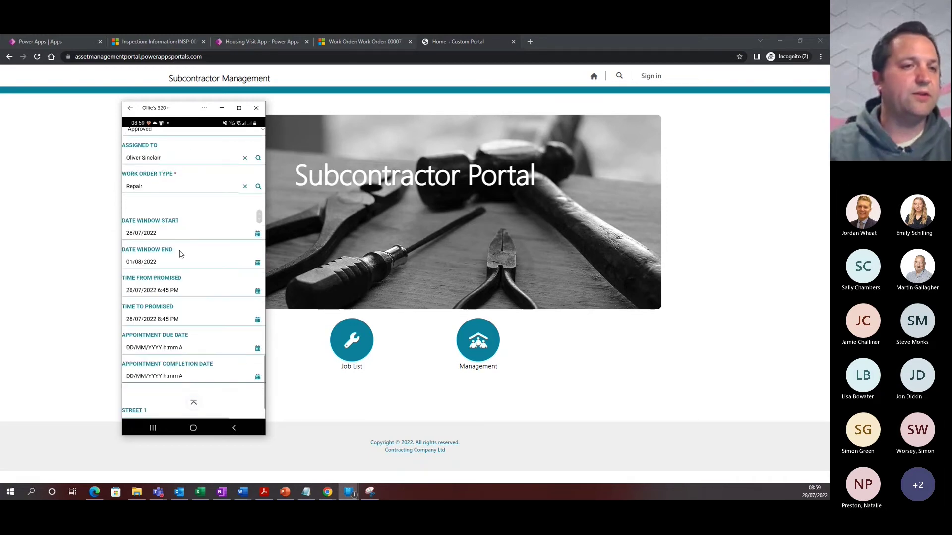
left_click(223, 108)
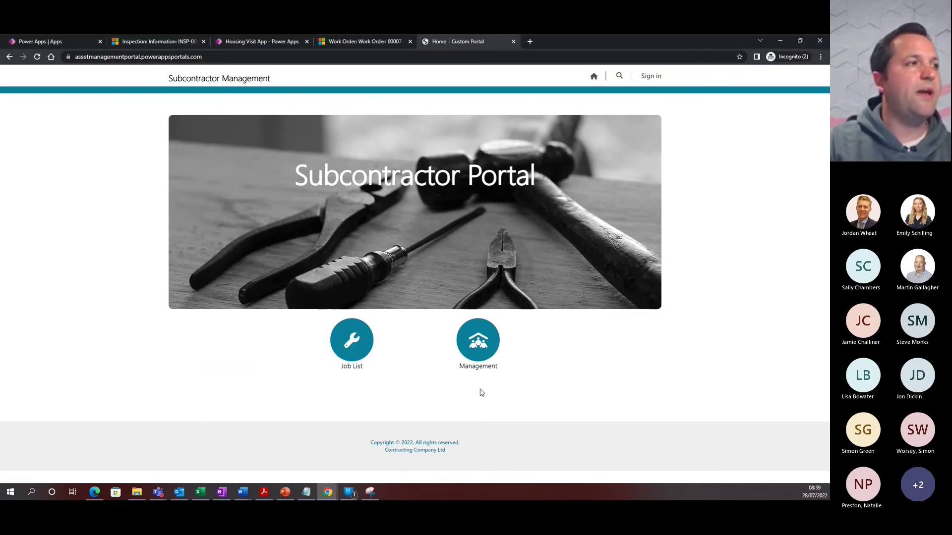
Sign in to the desktop Subcontractor Portal with the subcontractor's e-mail and password
left_click(352, 341)
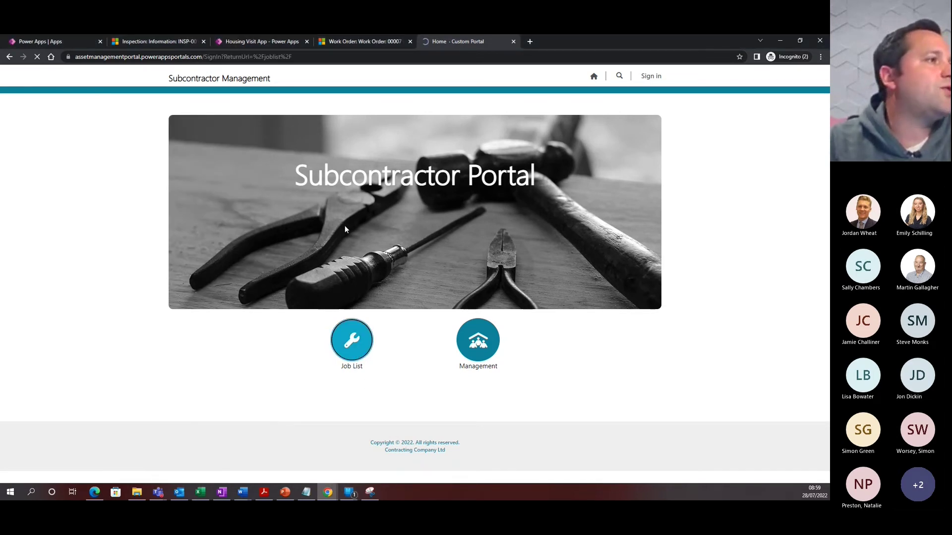
left_click(366, 168)
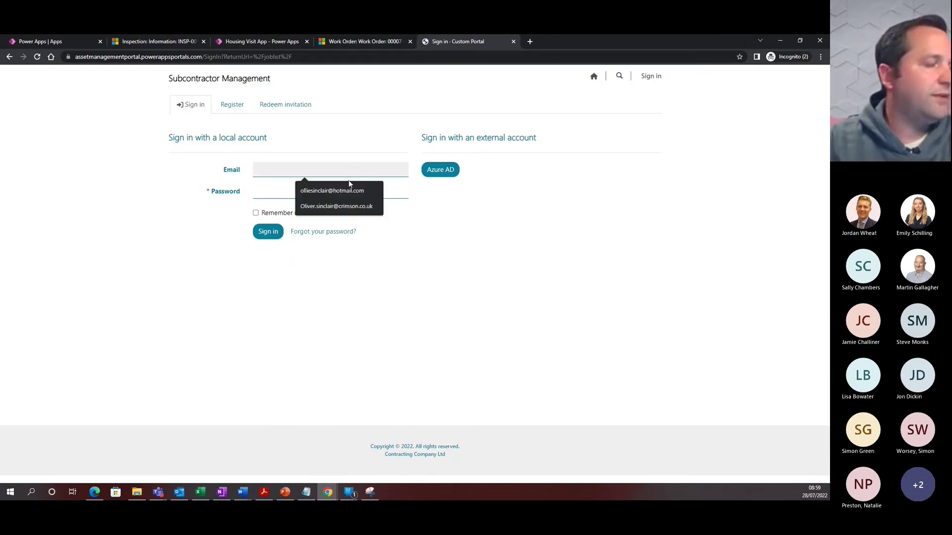
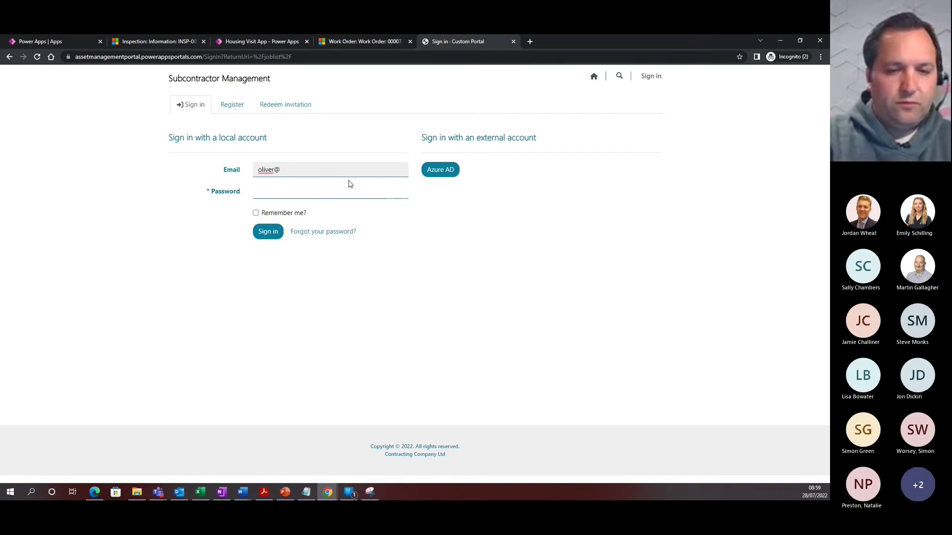
key("Tab")
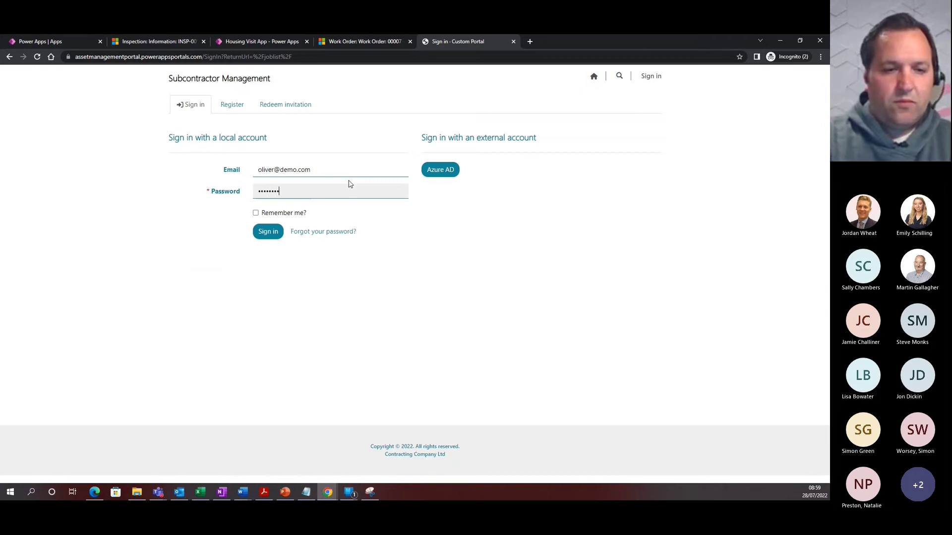
key("Return")
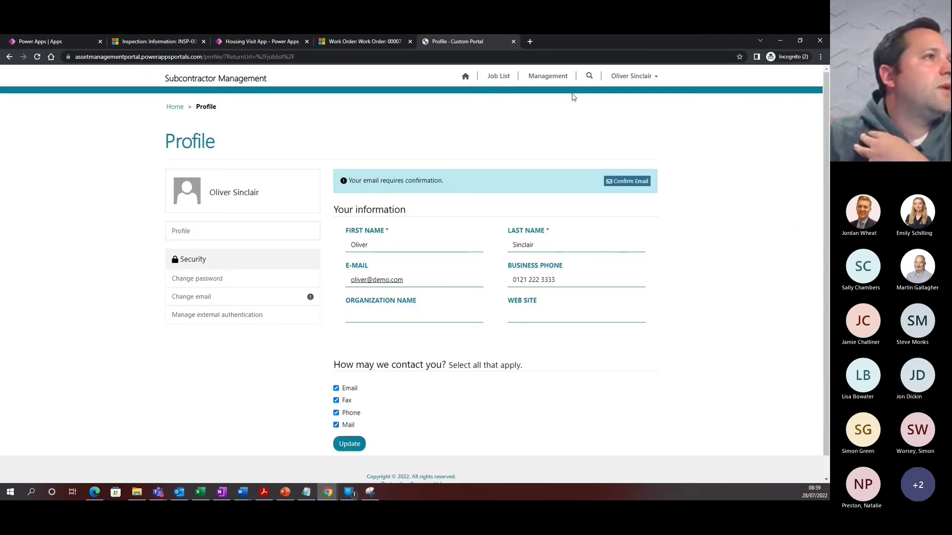
Open work order 00007 from the Job List and scroll through its Job Details
left_click(498, 76)
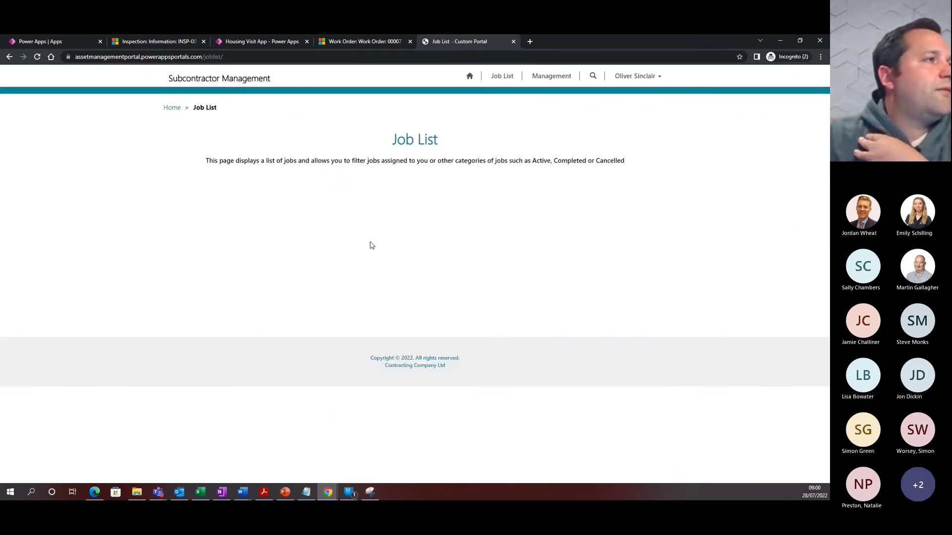
left_click(170, 251)
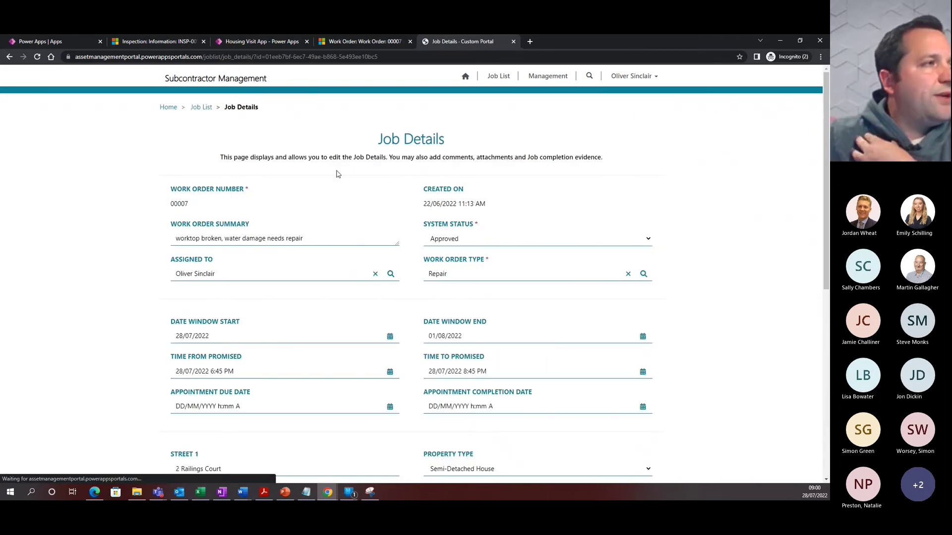
scroll(320, 189, "down", 1)
scroll(336, 227, "down", 6)
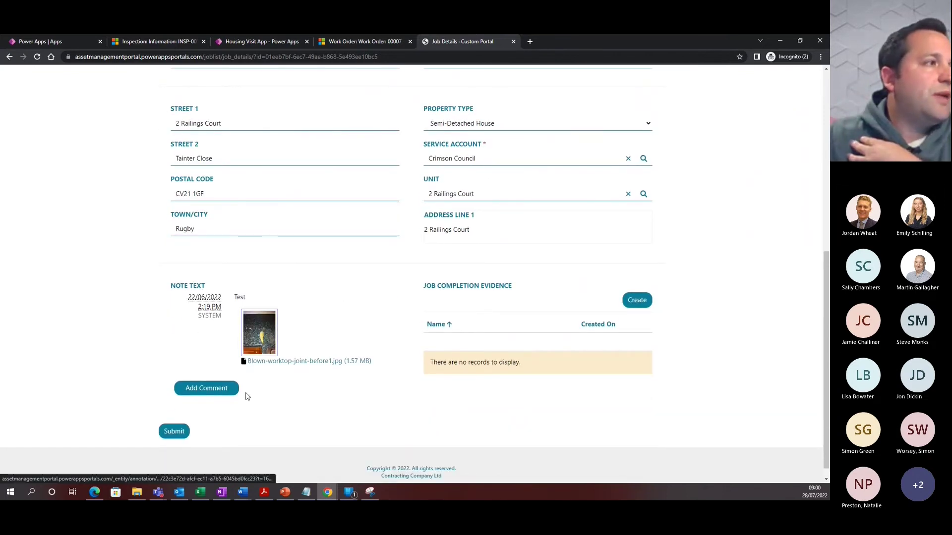
Start a new job completion evidence record with the description Fixed Worktop
left_click(637, 301)
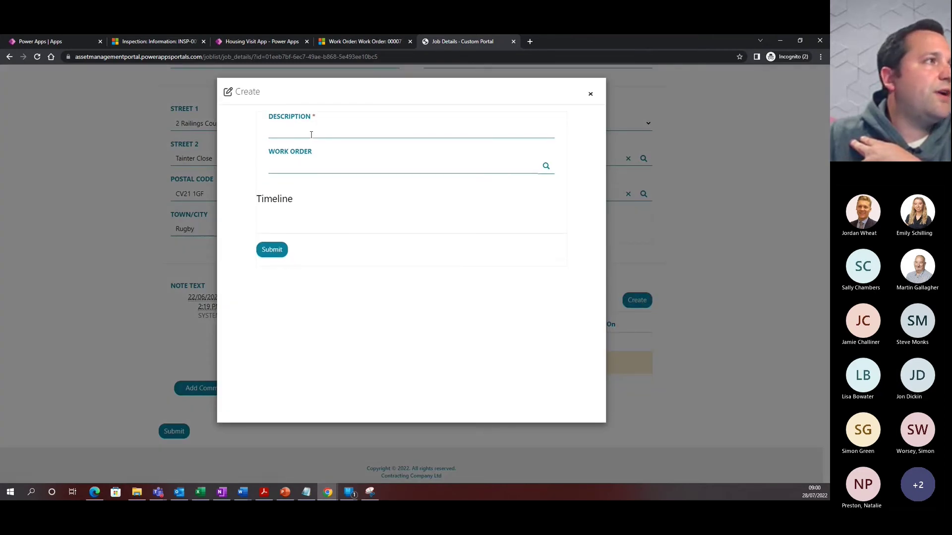
left_click(349, 128)
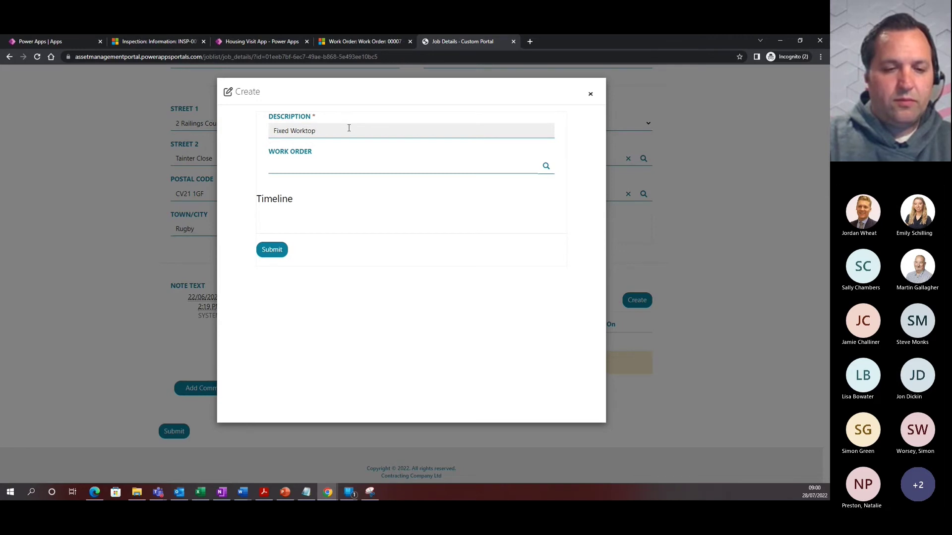
left_click(357, 164)
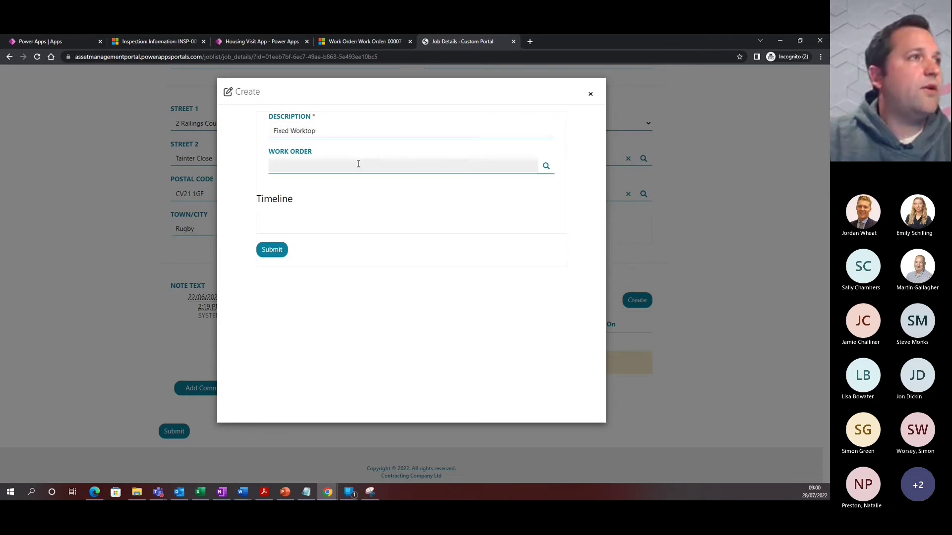
Look up and link work order 00007, then submit the Fixed Worktop evidence
left_click(546, 166)
left_click(476, 207)
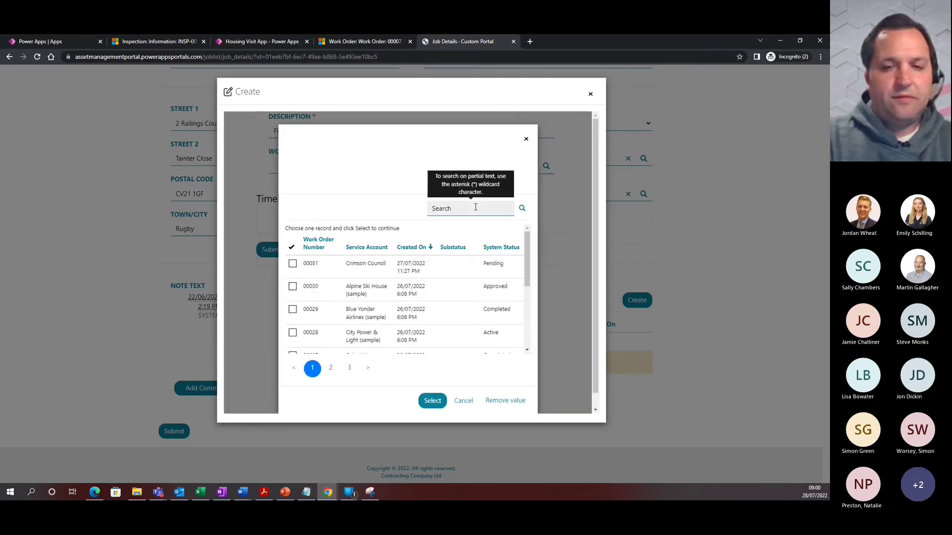
type("00007")
key("Return")
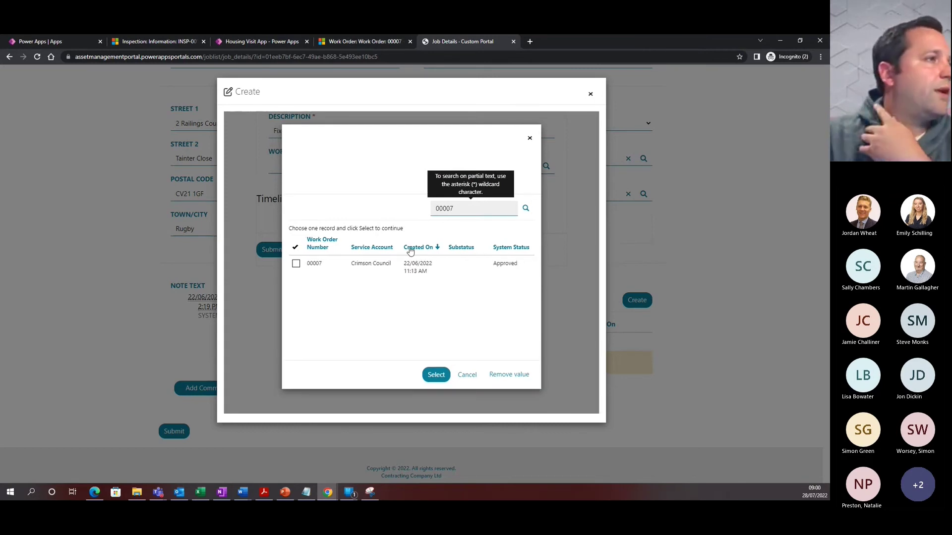
left_click(336, 270)
left_click(436, 375)
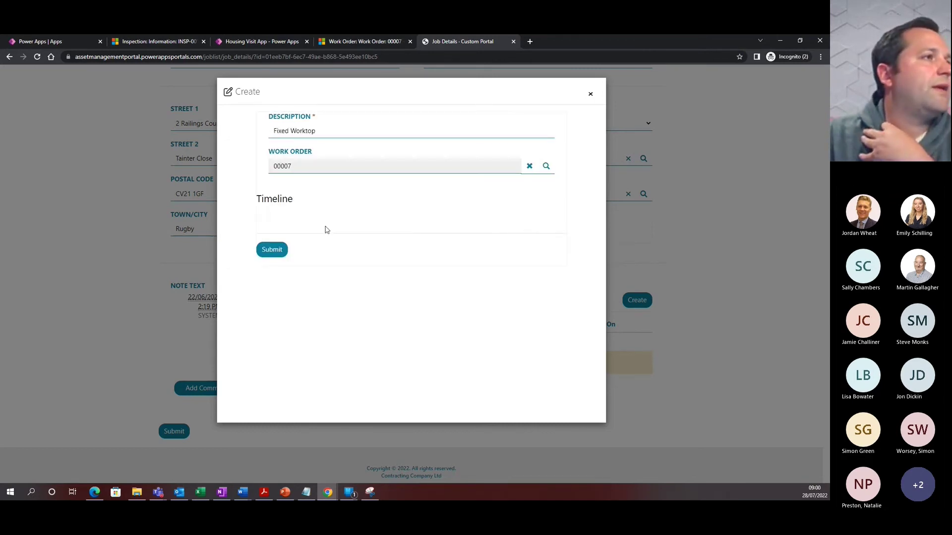
left_click(271, 249)
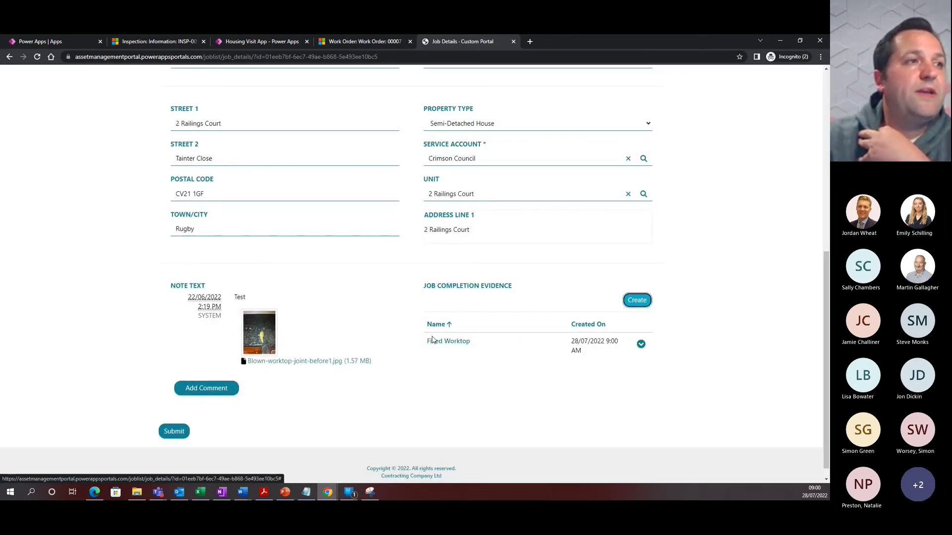
left_click(641, 344)
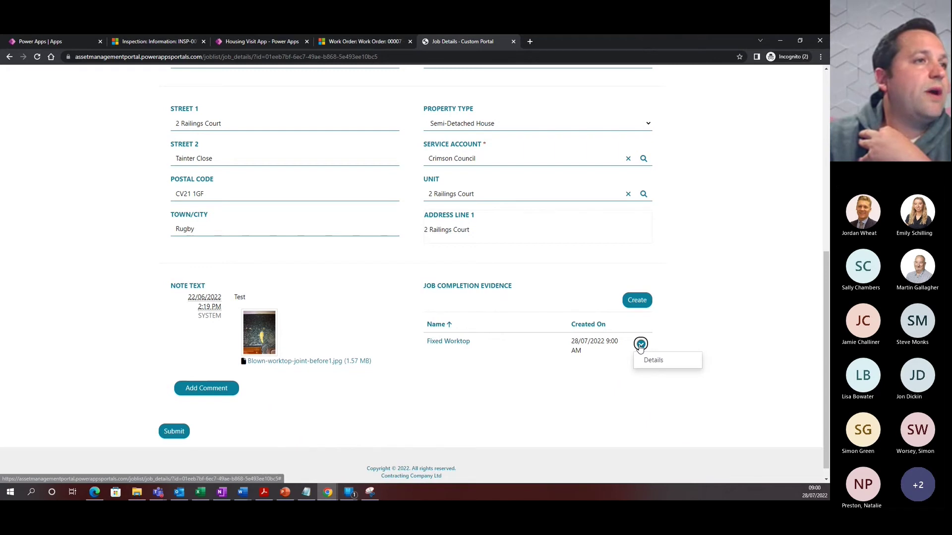
Add a note 'Evidence of completed Job' with kitchen-worktop-Repaired.jpg attached to the Fixed Worktop record
left_click(651, 366)
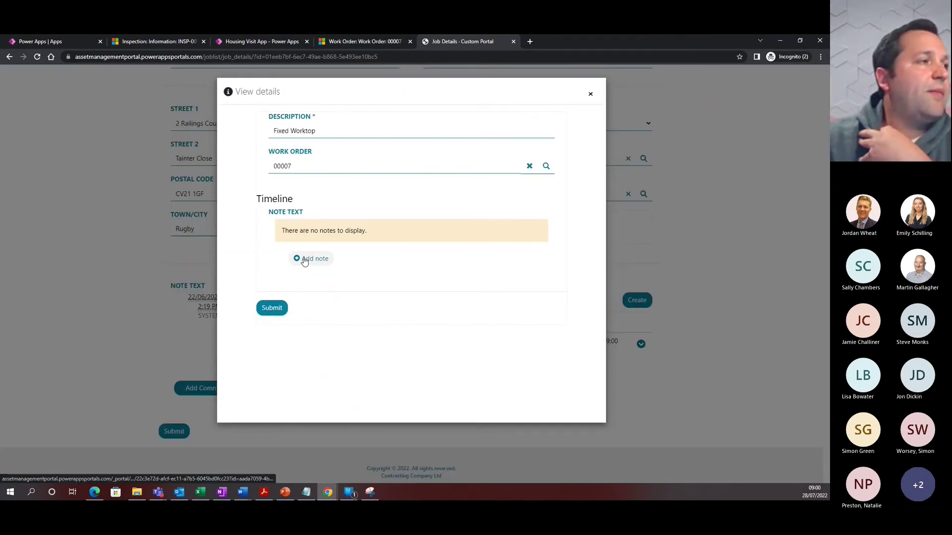
left_click(305, 260)
left_click(374, 281)
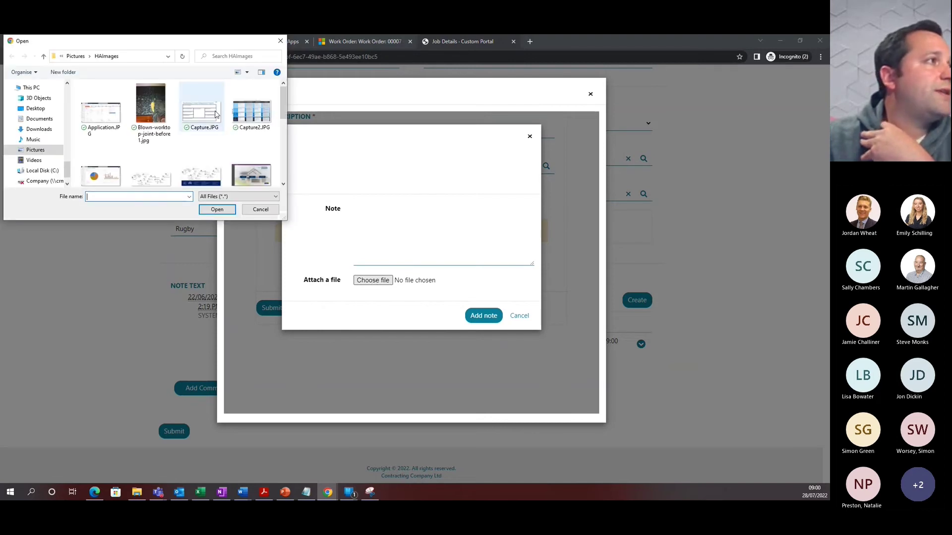
scroll(181, 138, "down", 1)
left_click(200, 168)
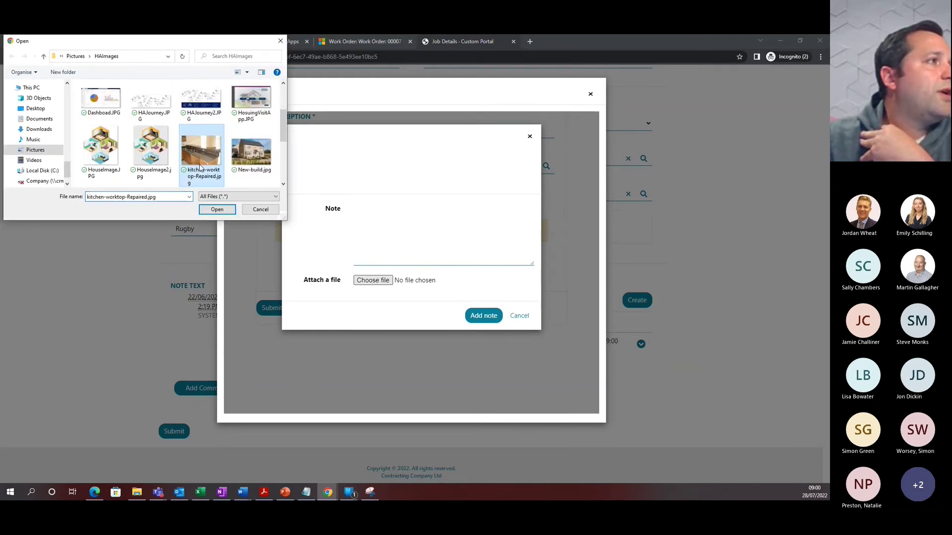
double_click(200, 167)
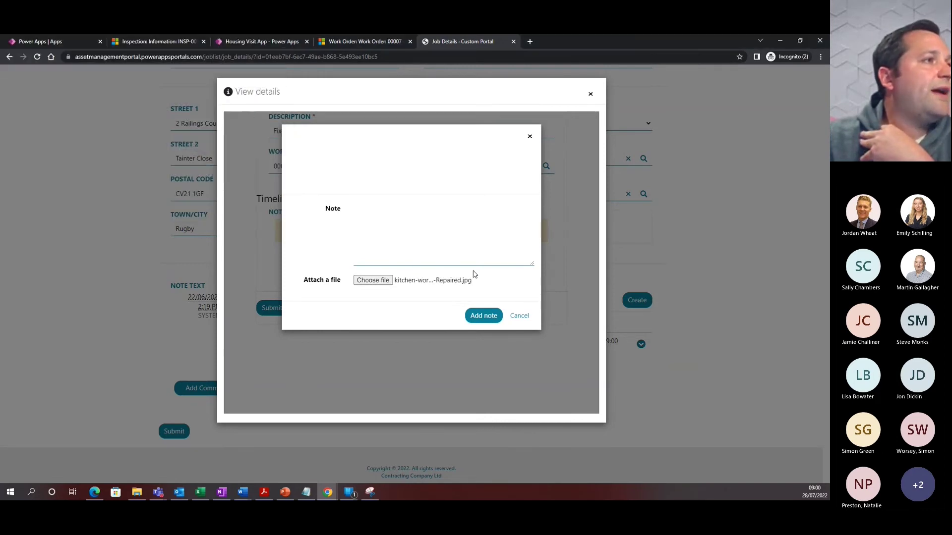
left_click(404, 237)
type("Evidence of")
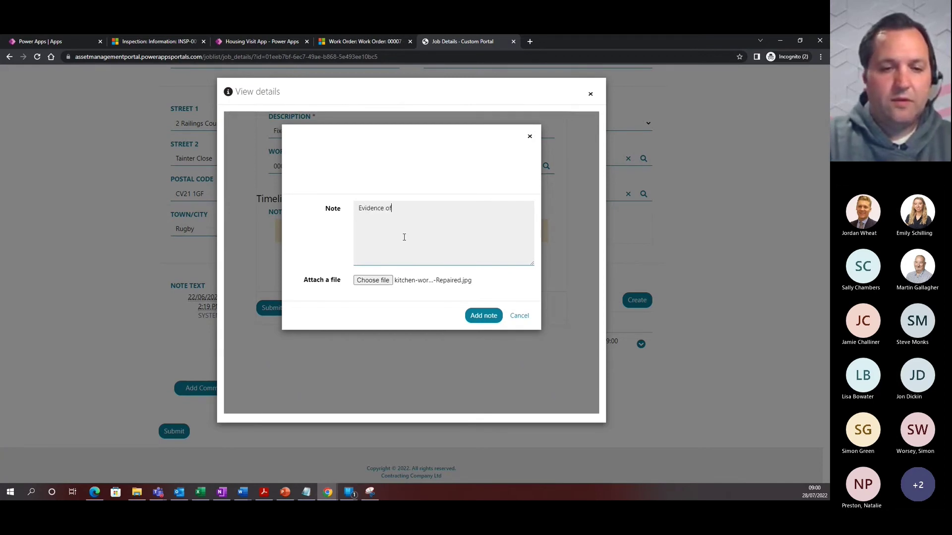
type(" completed Jo")
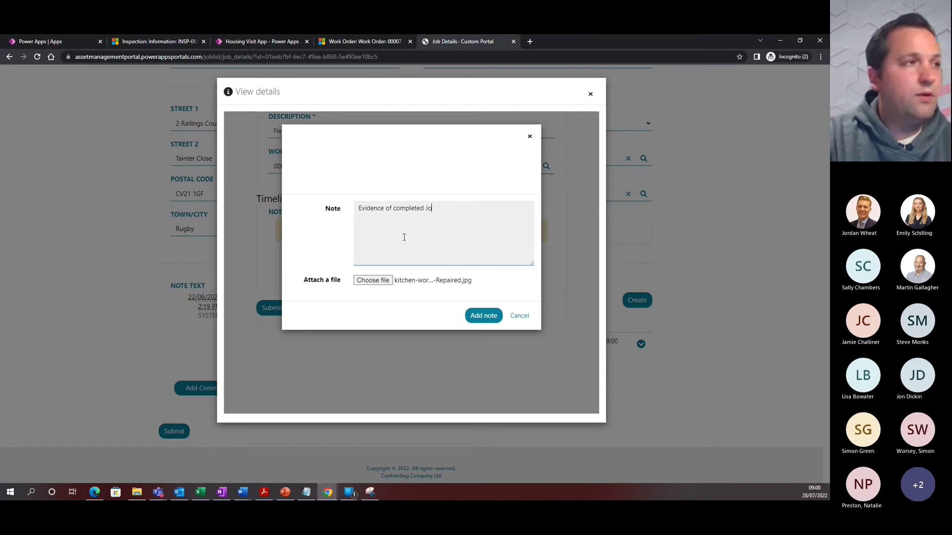
type("b")
left_click(479, 317)
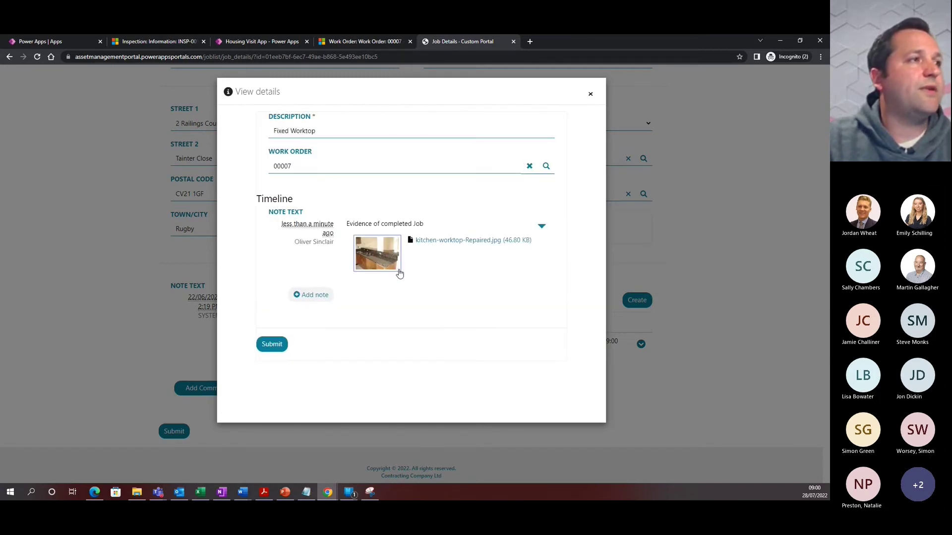
View the repaired worktop photo full size, then close it and the evidence details for job 00007
left_click(378, 255)
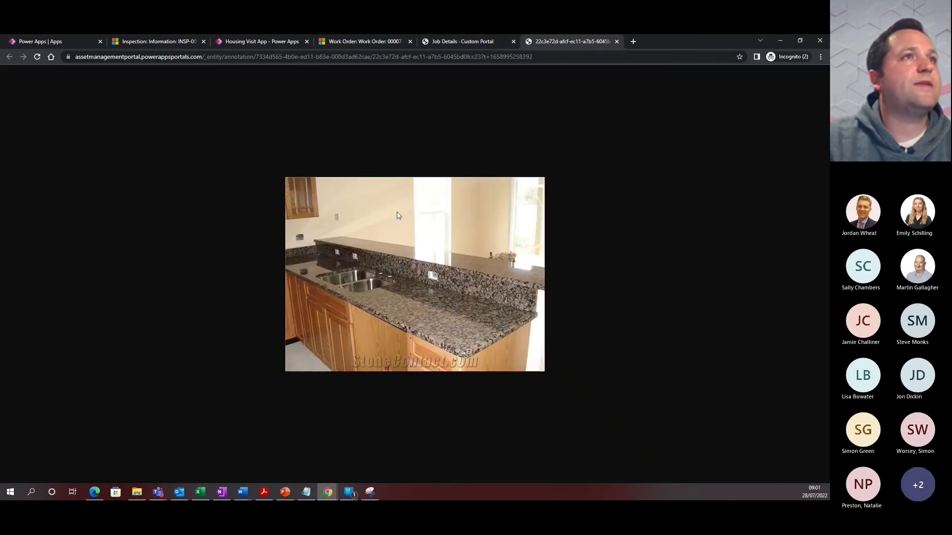
left_click(617, 42)
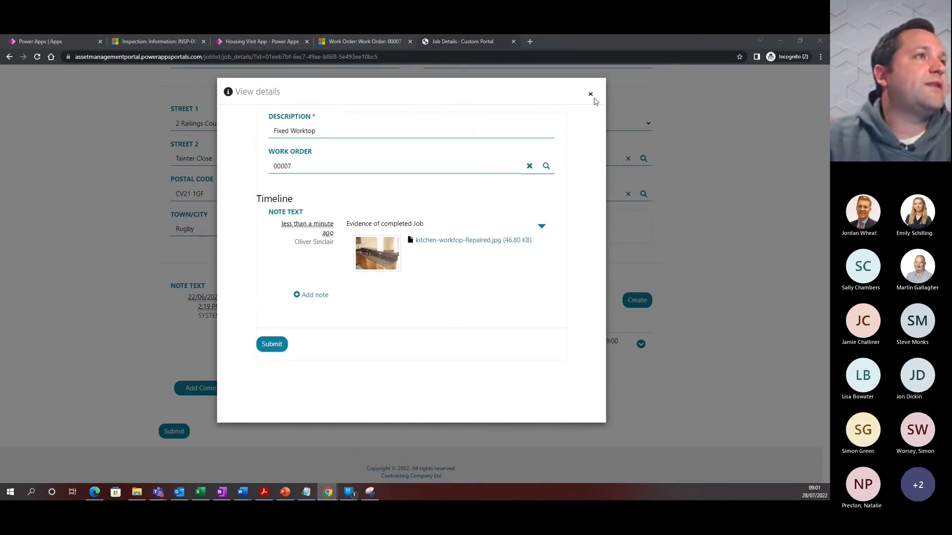
left_click(590, 94)
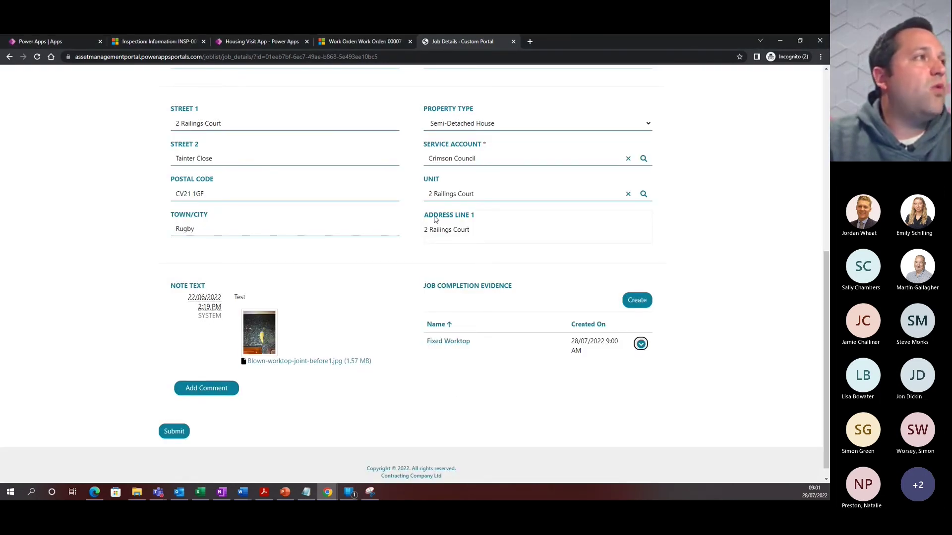
scroll(383, 259, "up", 7)
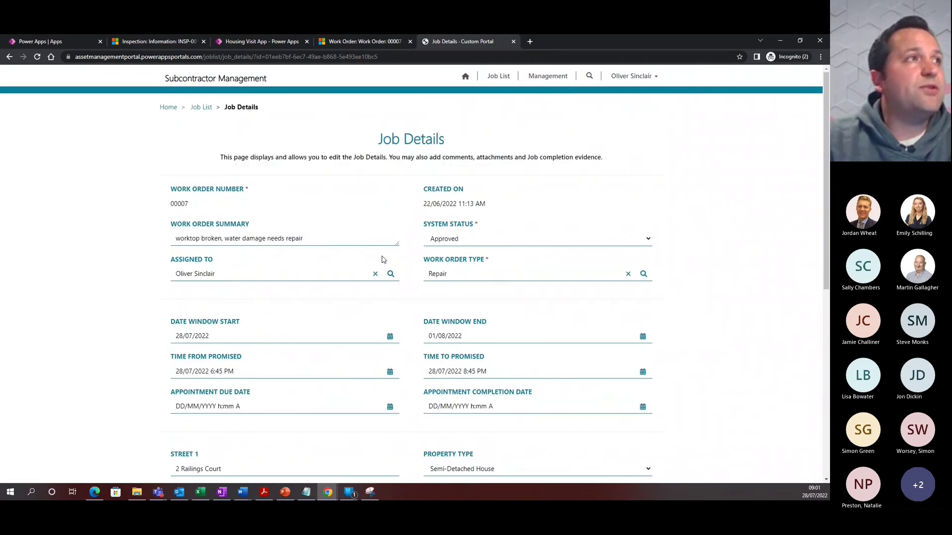
scroll(382, 259, "down", 6)
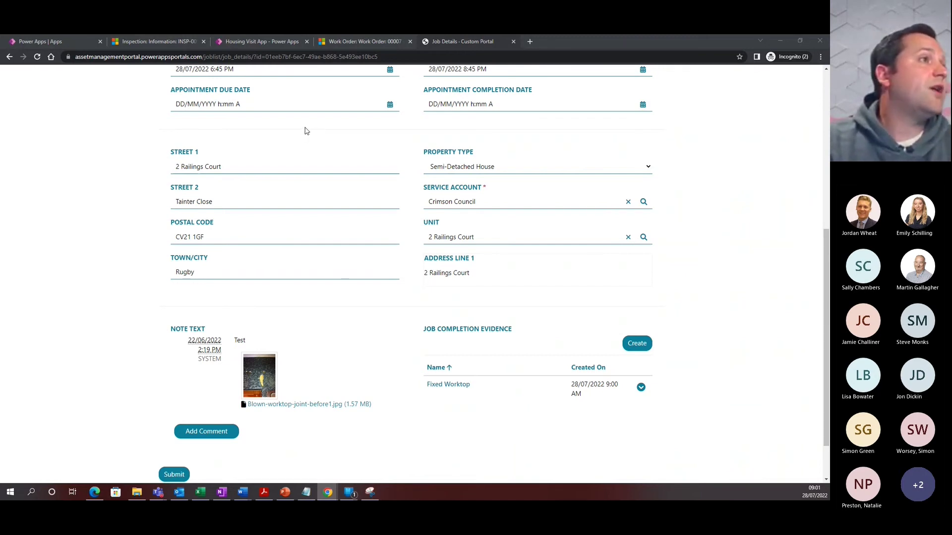
scroll(355, 264, "up", 5)
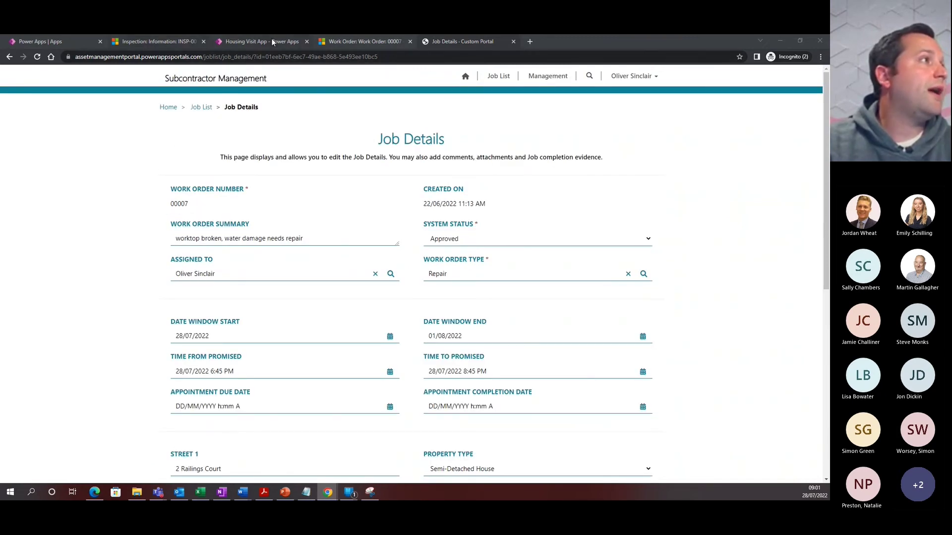
left_click(147, 41)
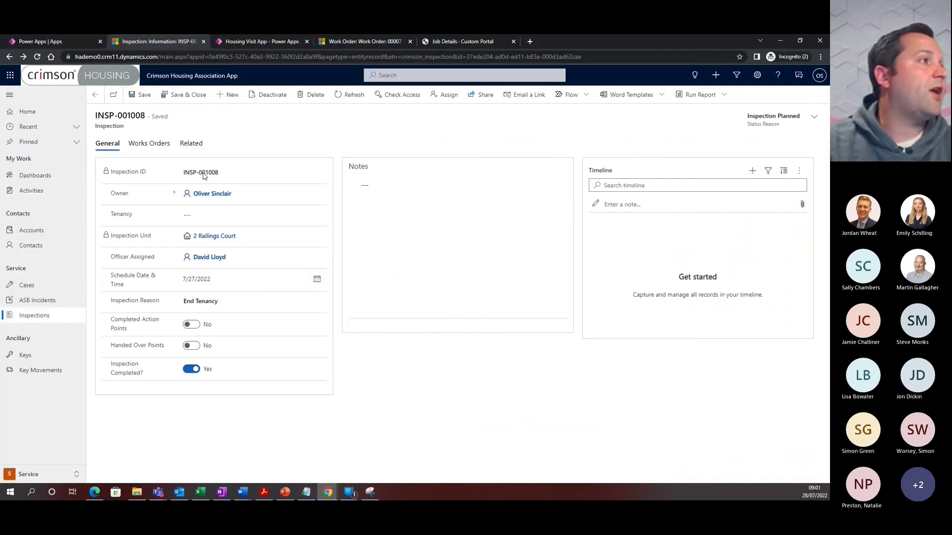
left_click(210, 237)
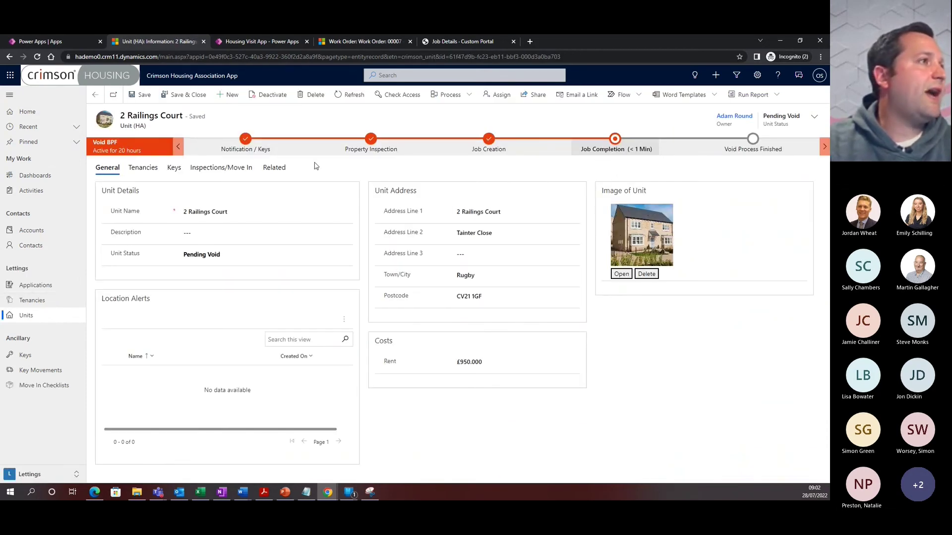
left_click(480, 150)
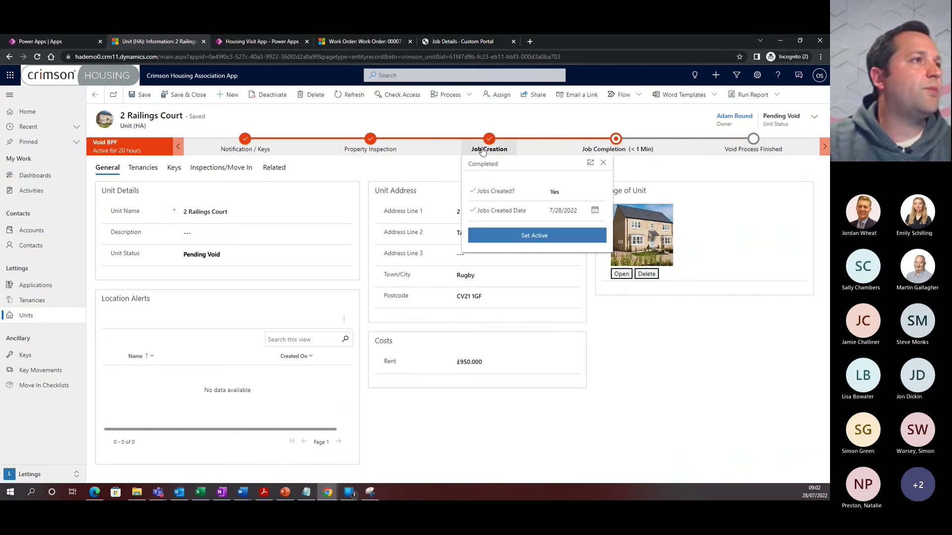
left_click(599, 150)
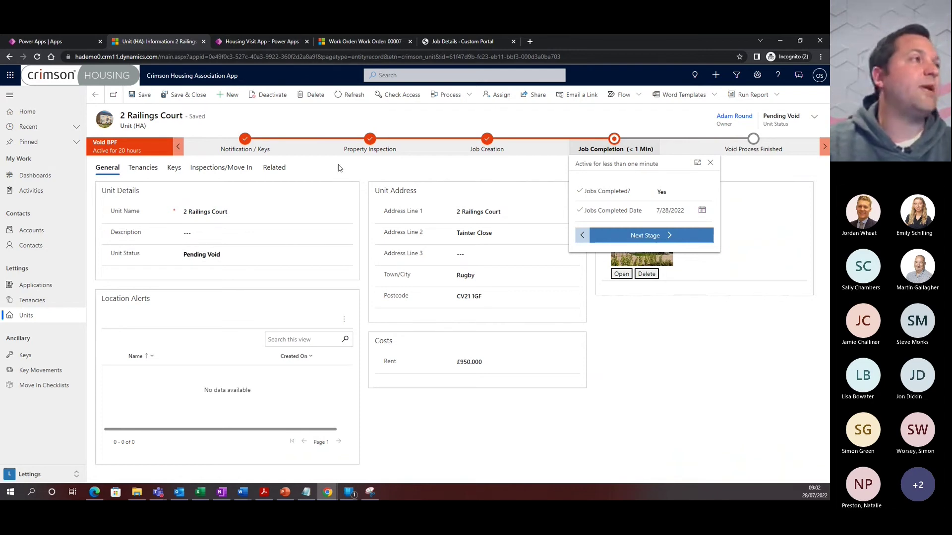
left_click(220, 171)
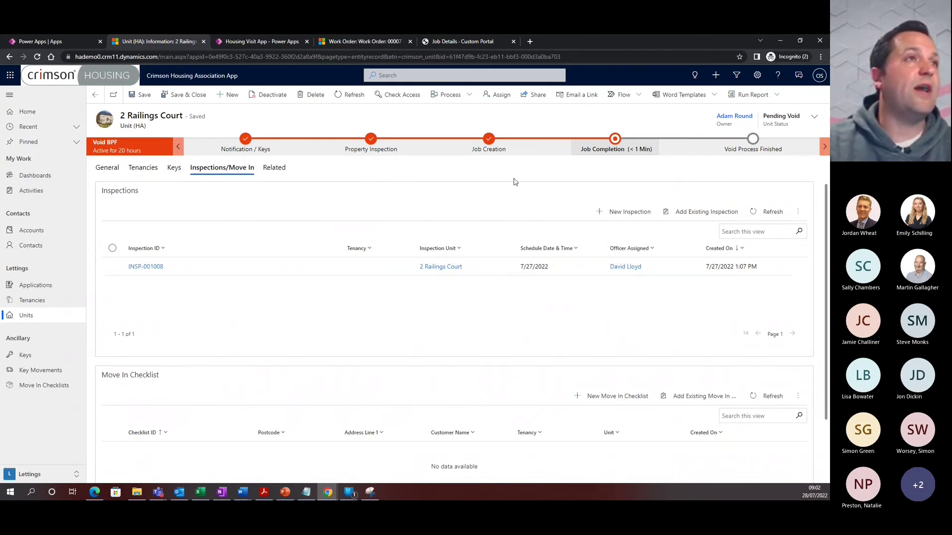
left_click(601, 150)
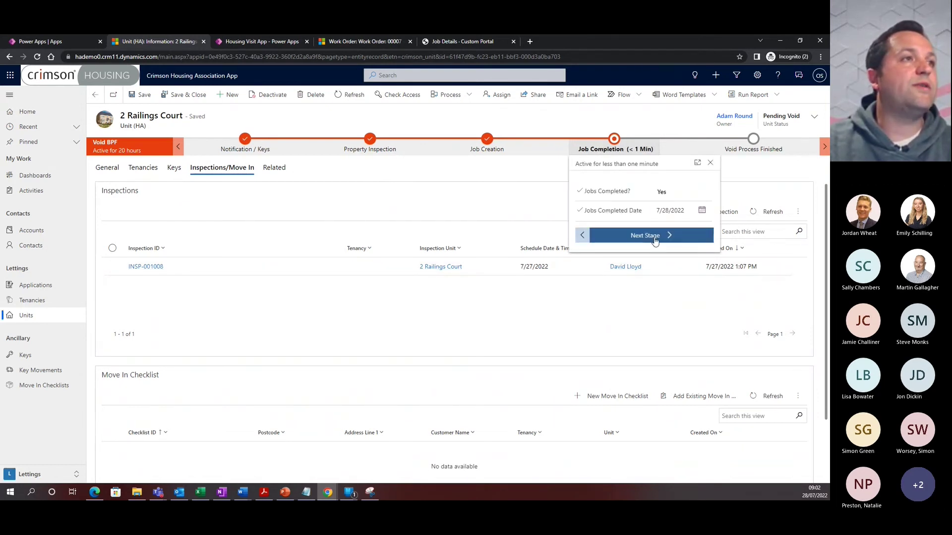
left_click(654, 236)
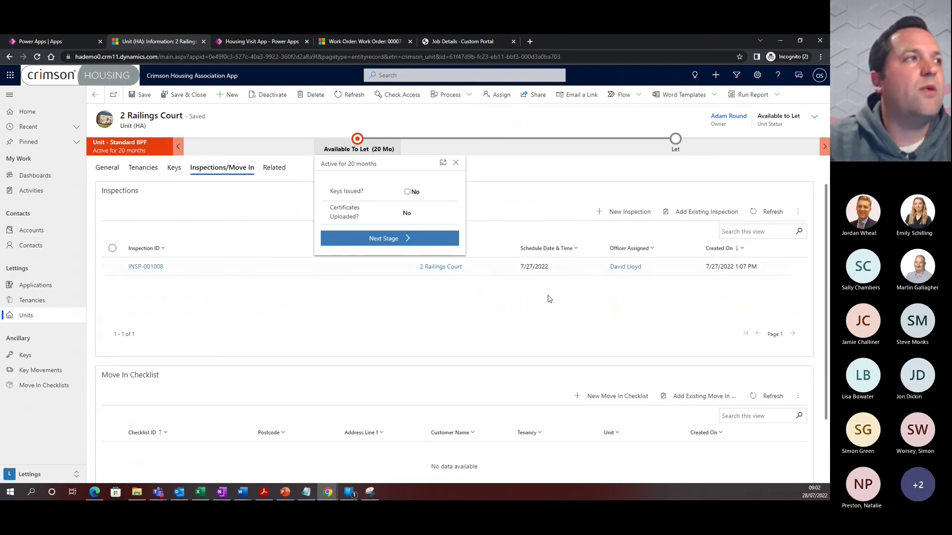
left_click(548, 312)
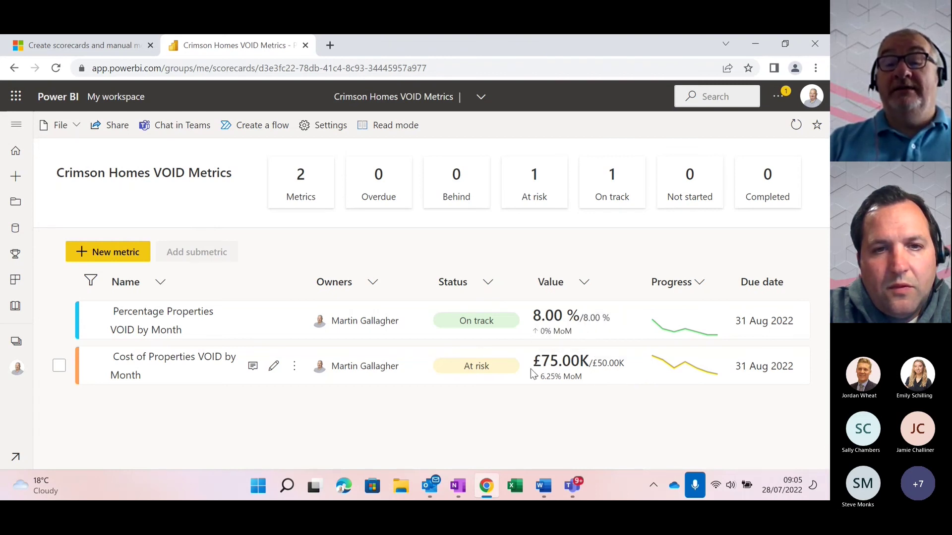
mouse_move(551, 365)
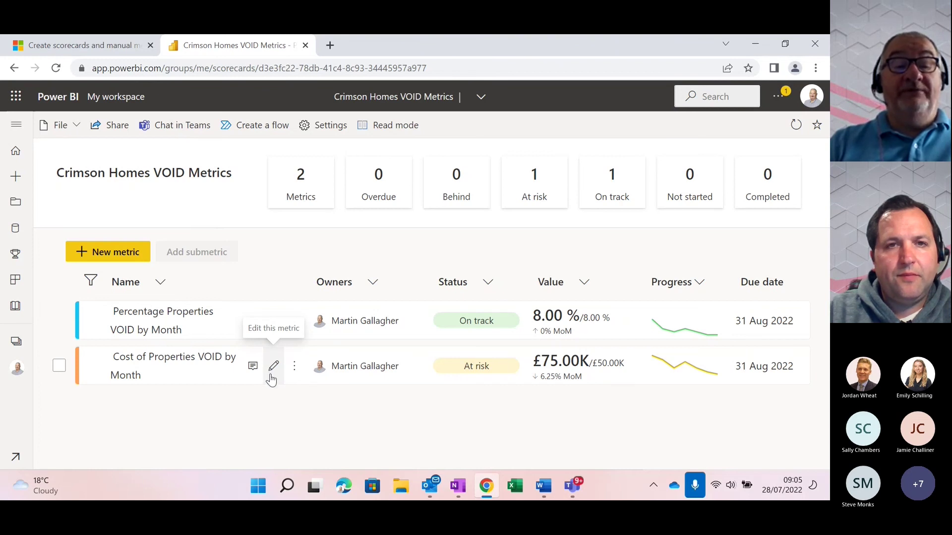
left_click(274, 367)
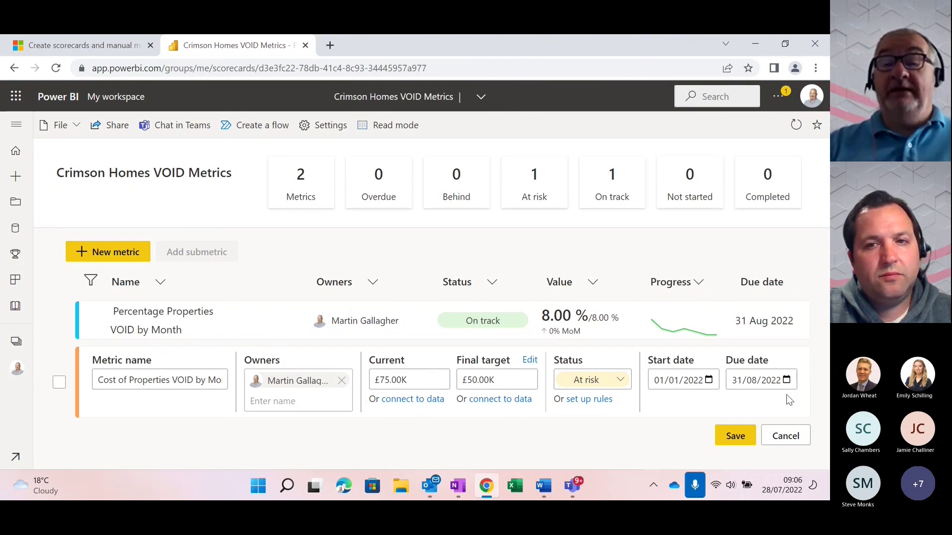
left_click(788, 437)
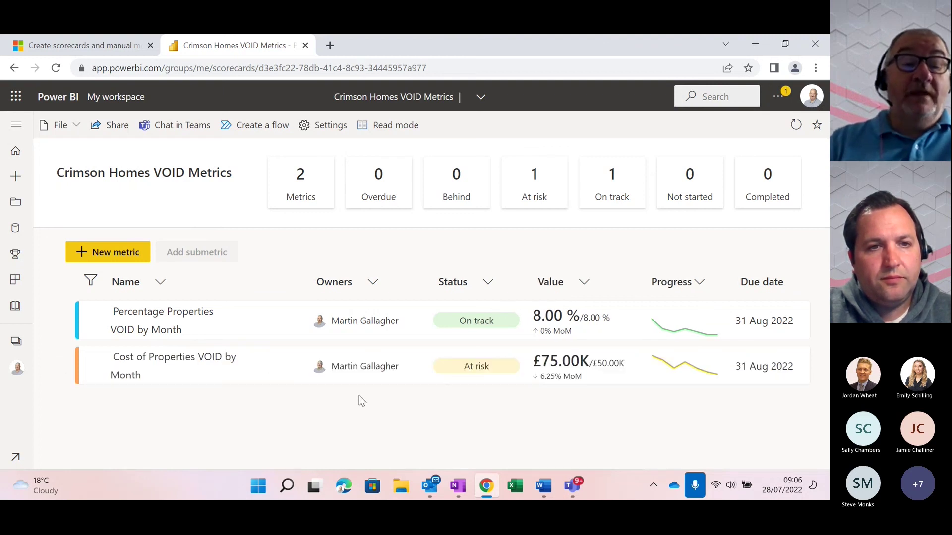
Review the Cost of Properties VOID by Month check-ins (£75.00K, £80.00K, £90.00K) and trend chart
left_click(252, 368)
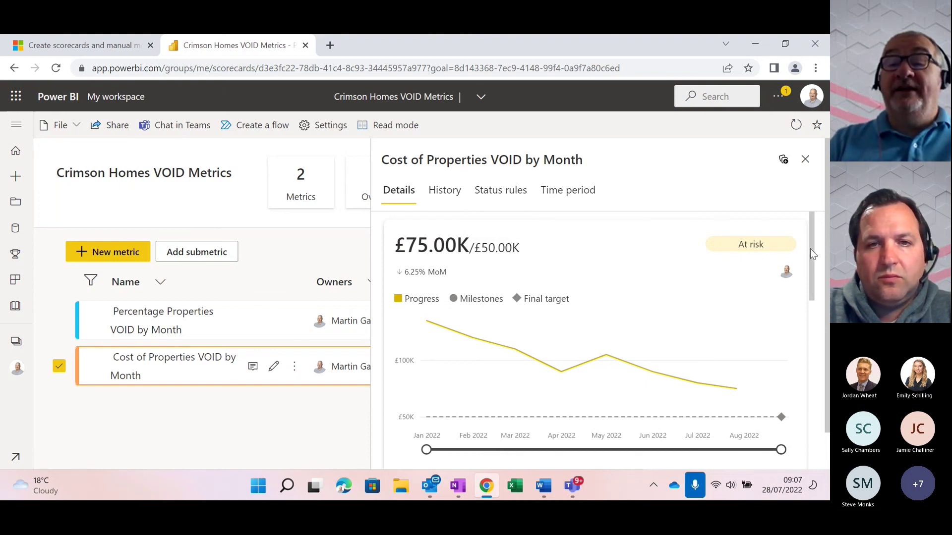
scroll(811, 251, "down", 1)
left_click_drag(810, 264, 804, 304)
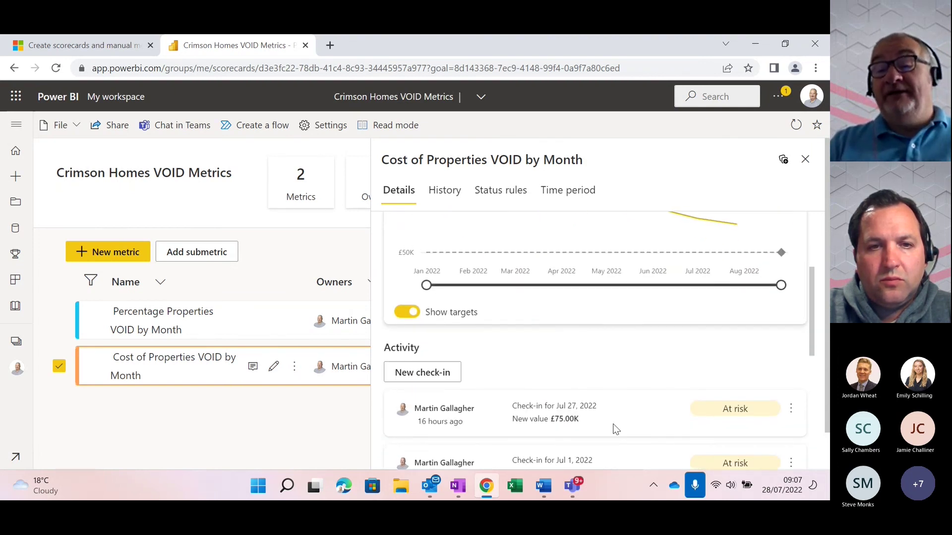
left_click_drag(813, 307, 811, 349)
scroll(810, 344, "up", 1)
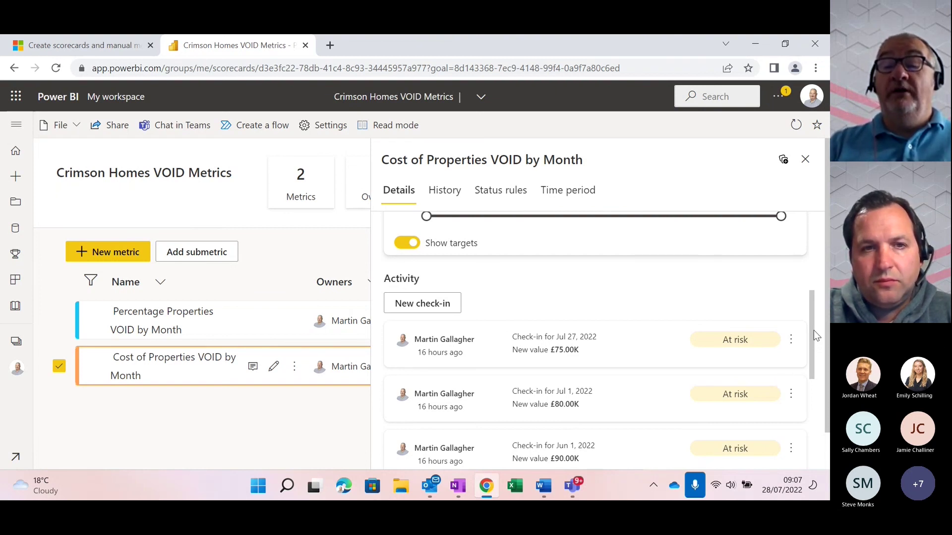
mouse_move(812, 327)
left_mouse_down()
mouse_move(805, 373)
mouse_move(803, 341)
left_mouse_up()
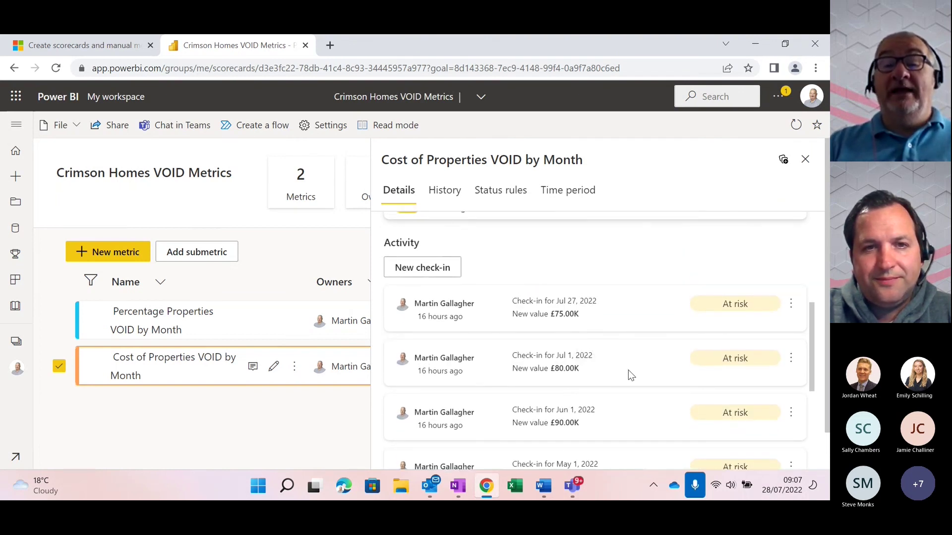
triple_click(809, 335)
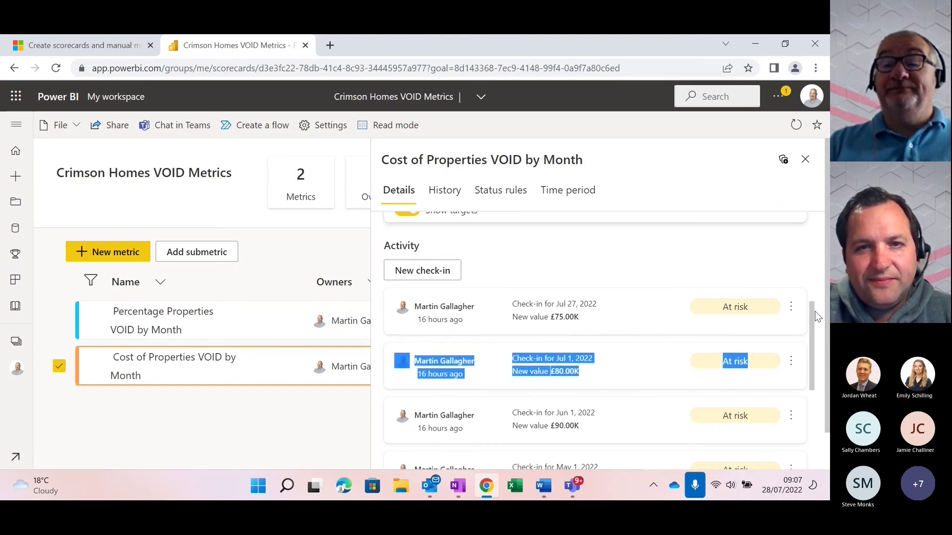
scroll(817, 318, "up", 5)
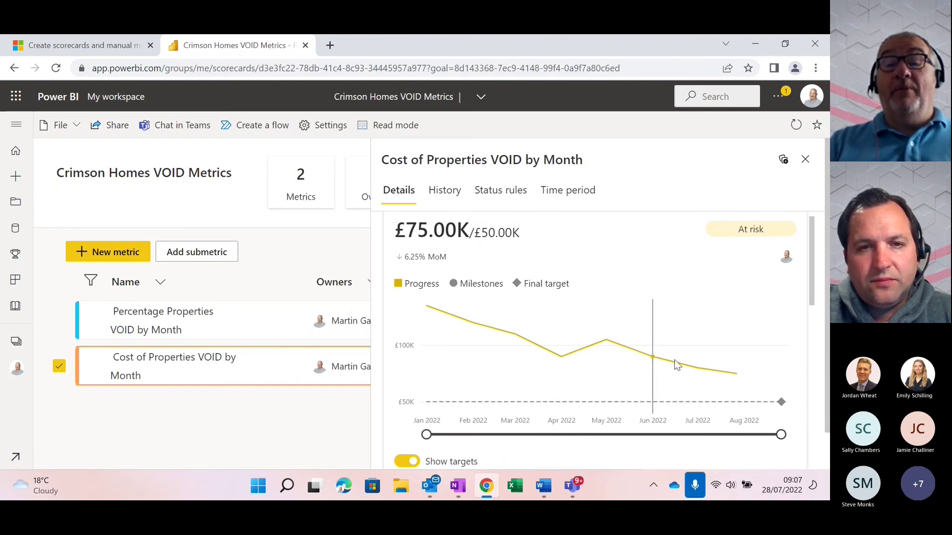
mouse_move(685, 365)
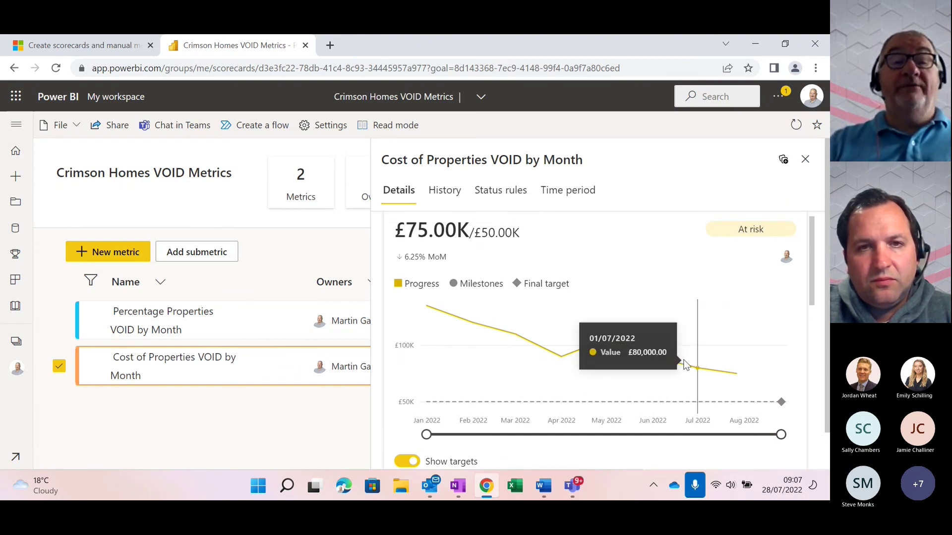
Close the Cost of Properties VOID by Month details pane
left_click(804, 160)
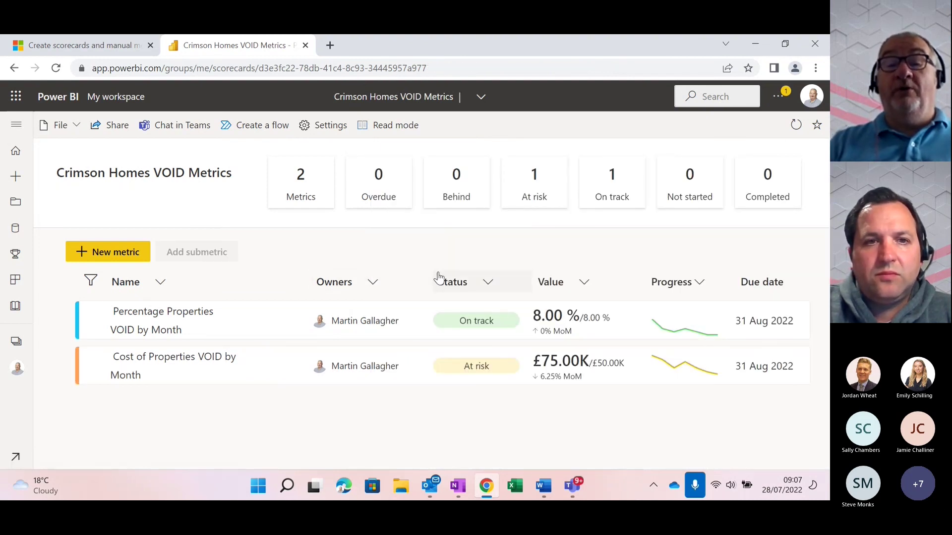